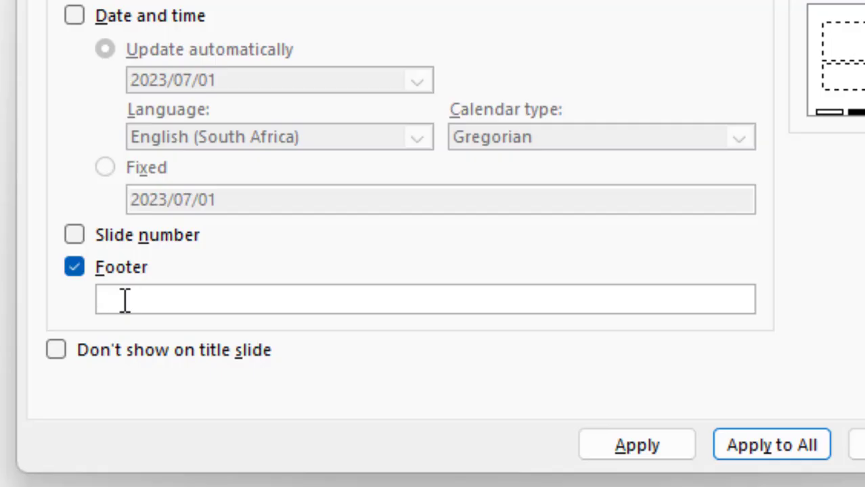
# Set the footer text to EXAMINATION NUMBER and apply it to all slides
pyautogui.write('EXAMINATIO N')
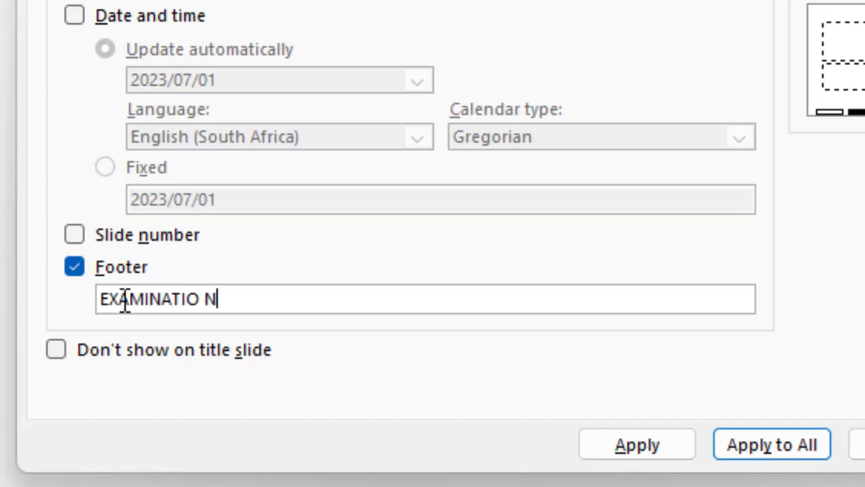
pyautogui.press('BackSpace')
pyautogui.press('BackSpace')
pyautogui.write('N NUMBER')
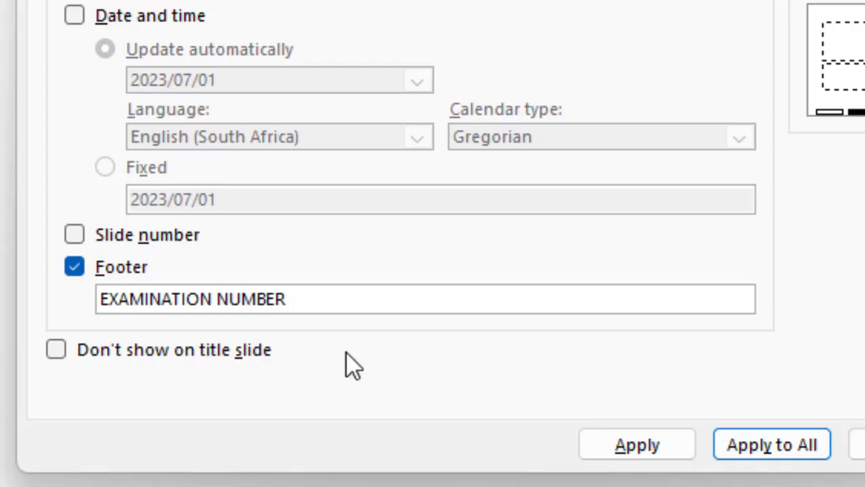
pyautogui.click(782, 445)
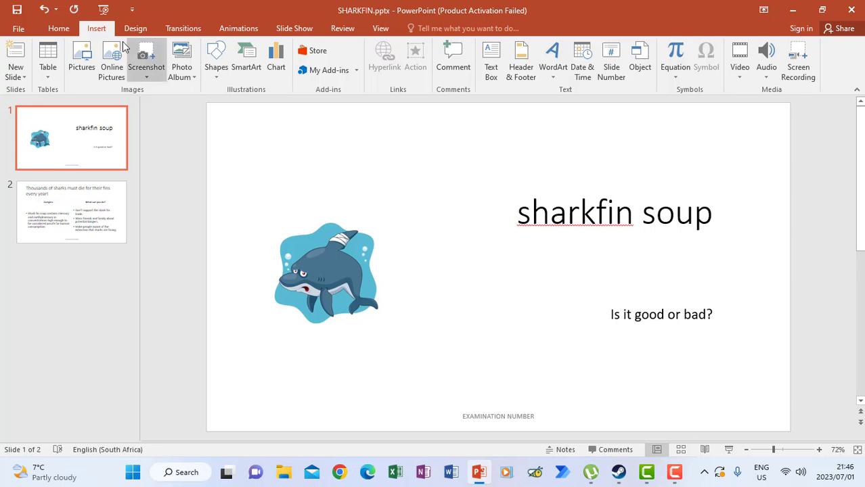
pyautogui.click(611, 71)
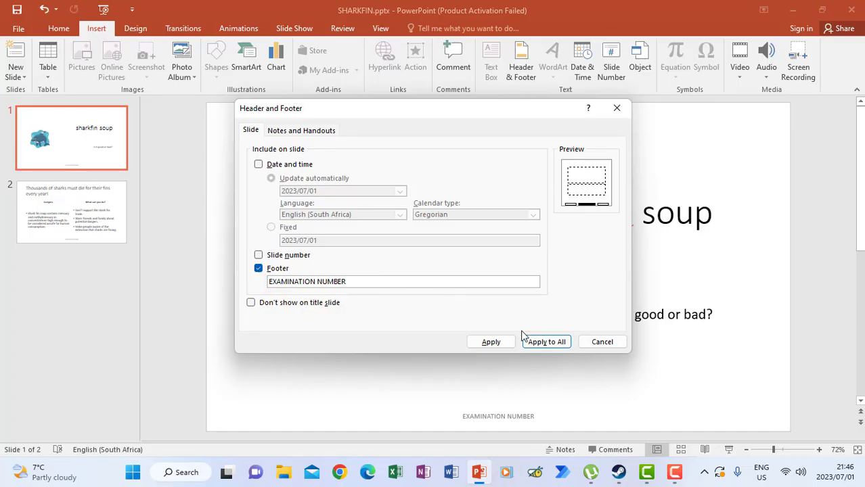
pyautogui.click(541, 343)
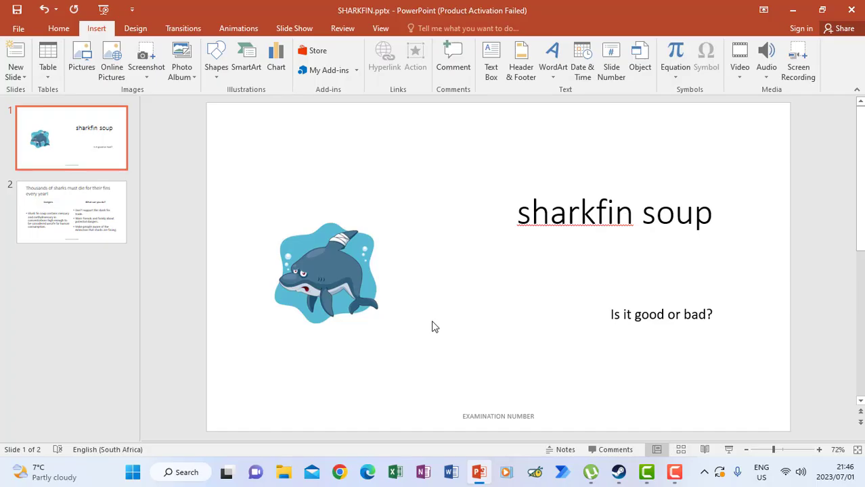
# Save a copy of the presentation as QUESTION 9 in the current COMPUTER PRACTICE N4 folder
pyautogui.click(18, 29)
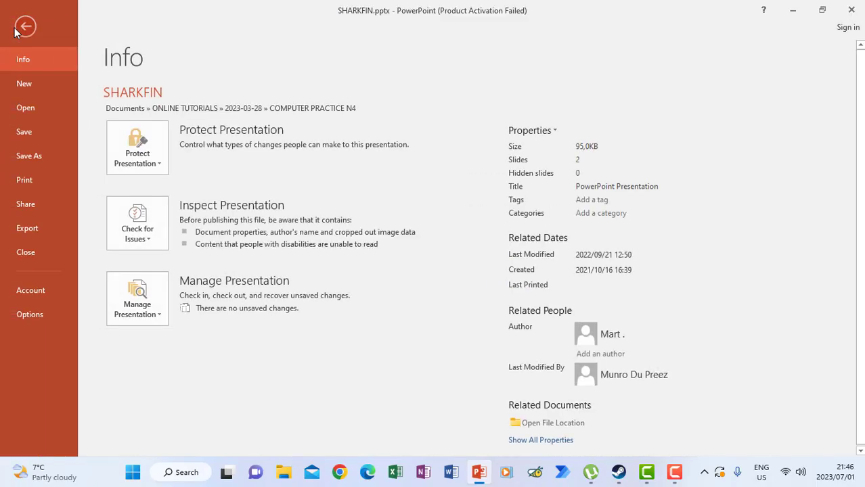
pyautogui.click(37, 164)
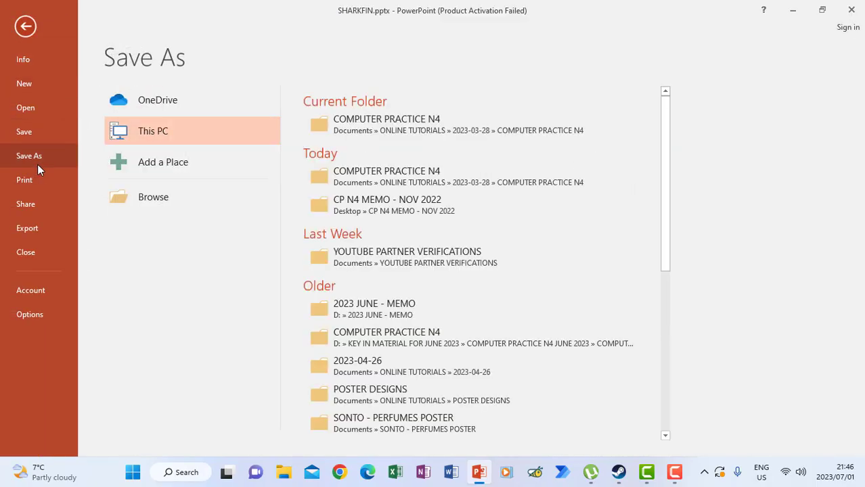
pyautogui.click(354, 128)
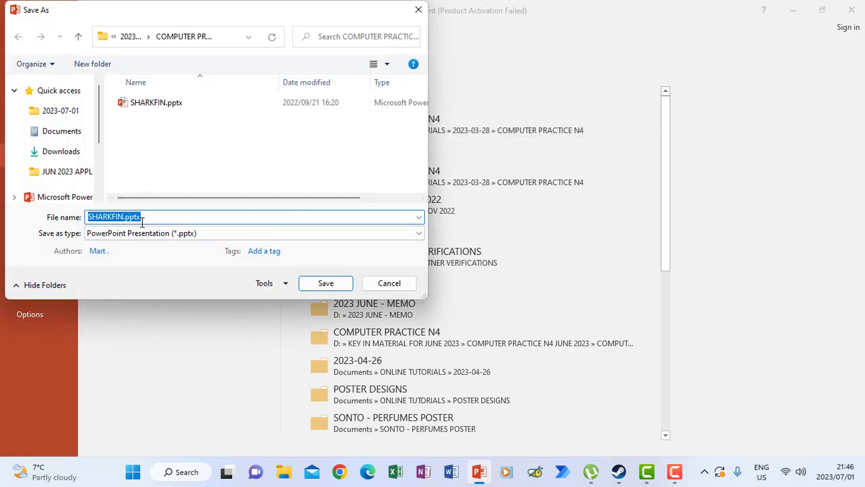
pyautogui.write('QUESTIO')
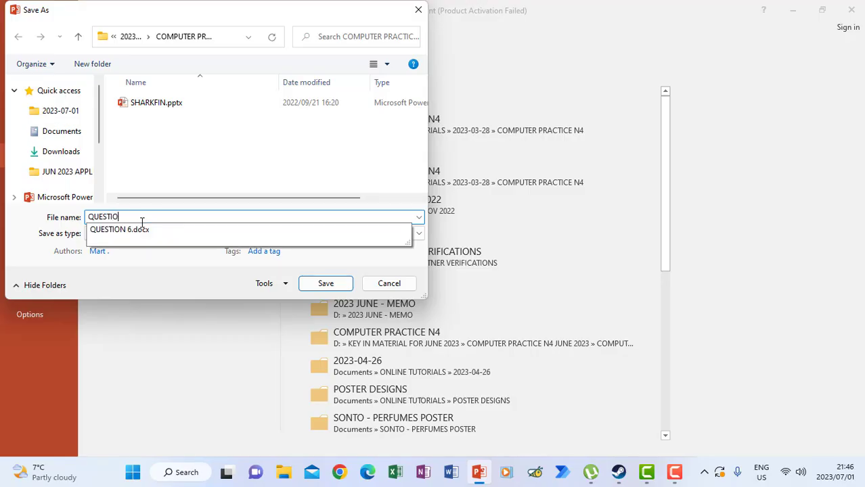
pyautogui.write('N 9')
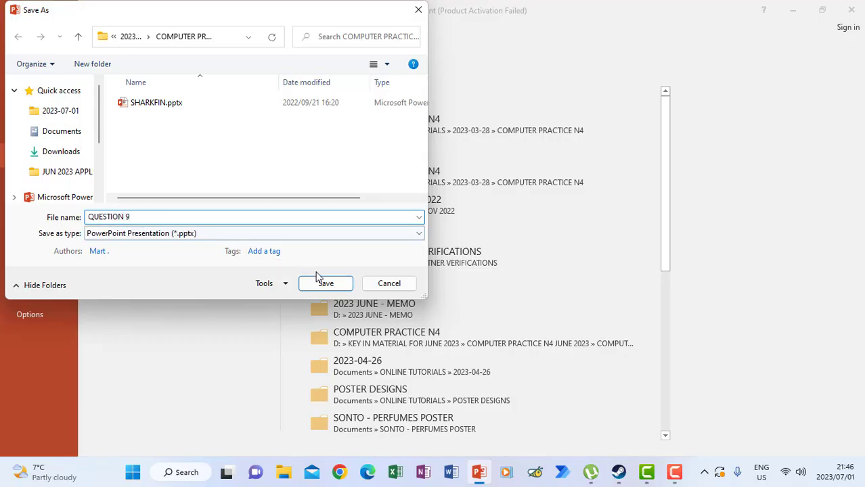
pyautogui.click(324, 284)
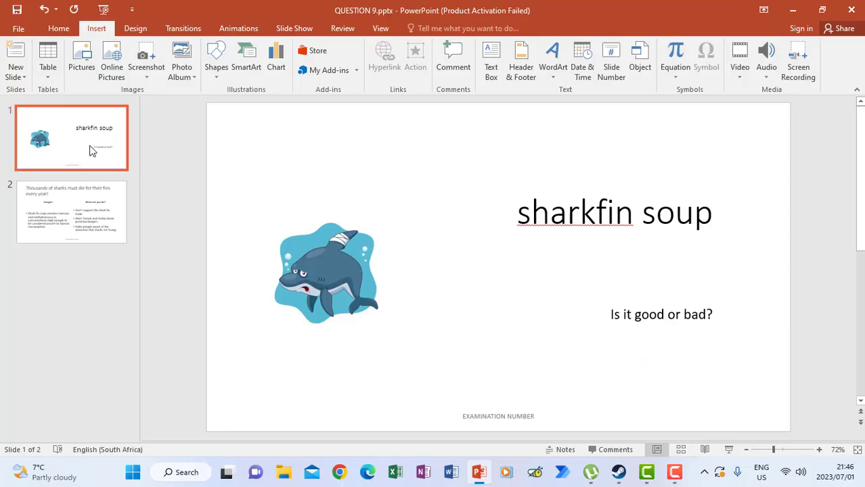
pyautogui.click(71, 202)
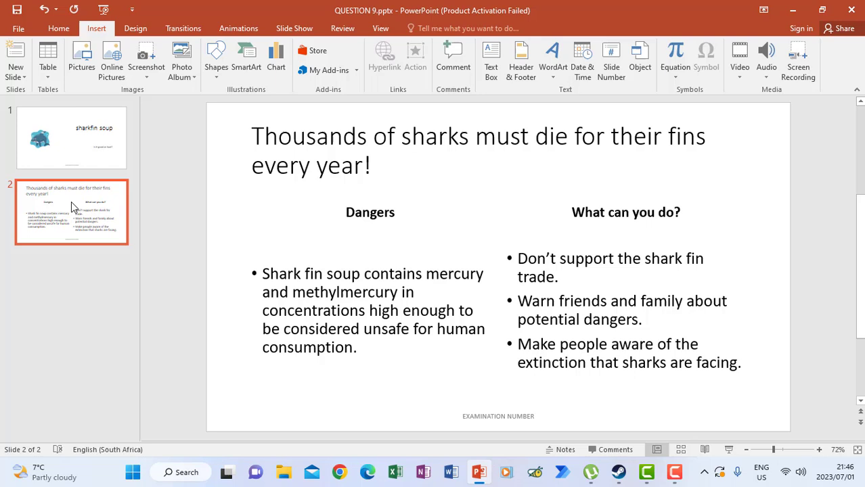
pyautogui.click(81, 154)
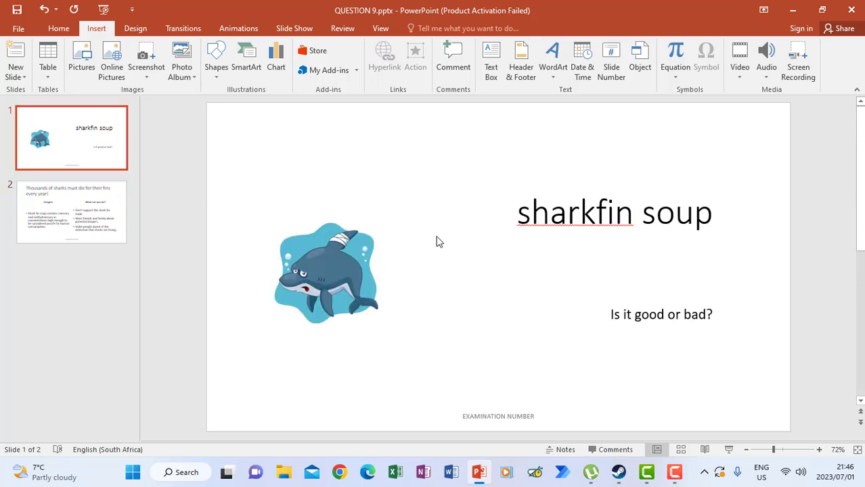
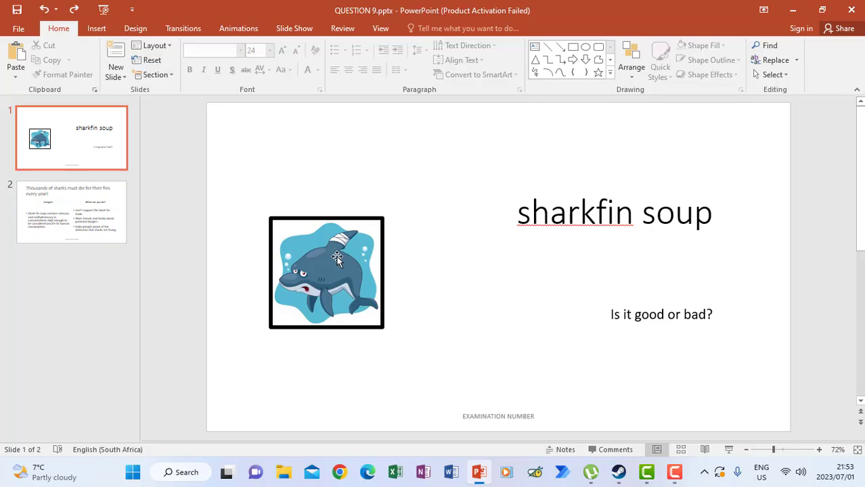
# Apply the Pencil Sketch artistic effect to the shark picture on slide 1
pyautogui.click(337, 260)
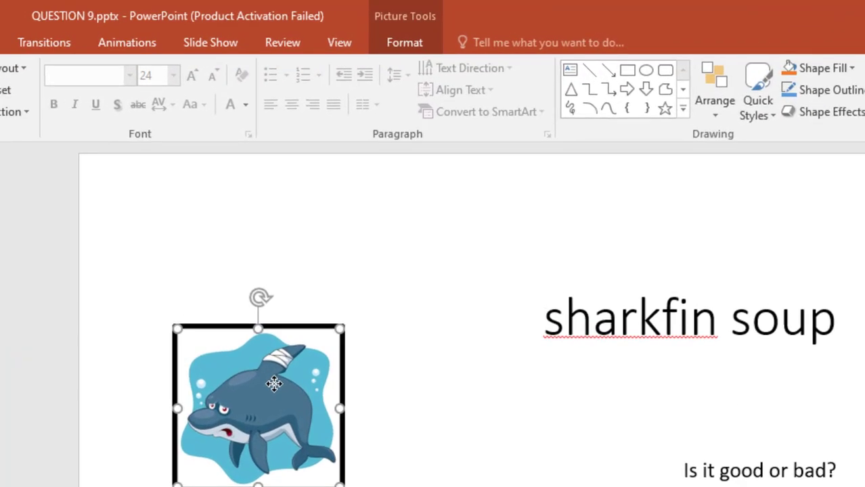
pyautogui.click(404, 42)
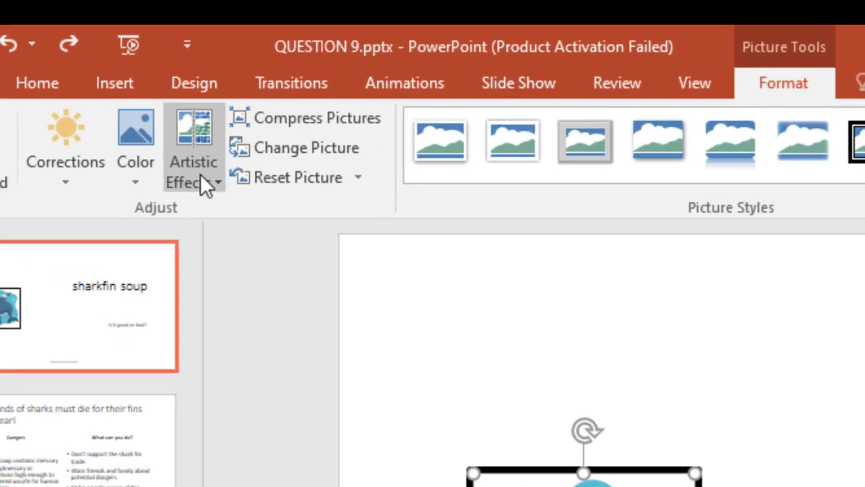
pyautogui.click(198, 175)
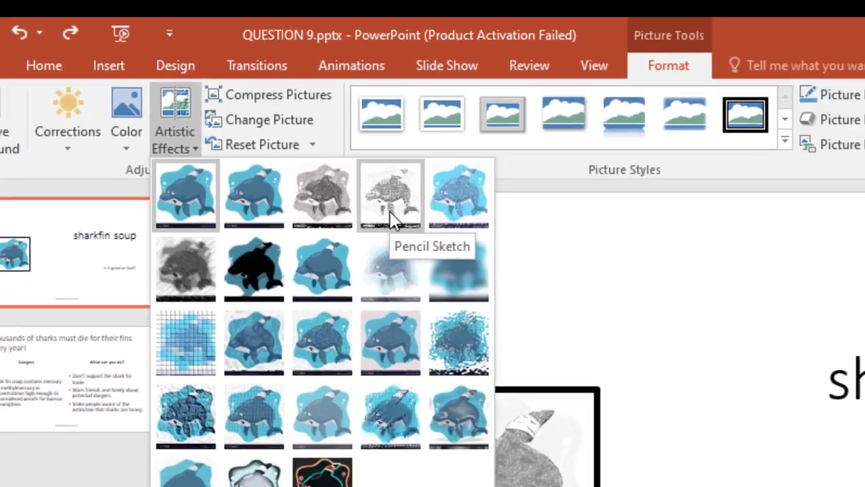
pyautogui.click(449, 256)
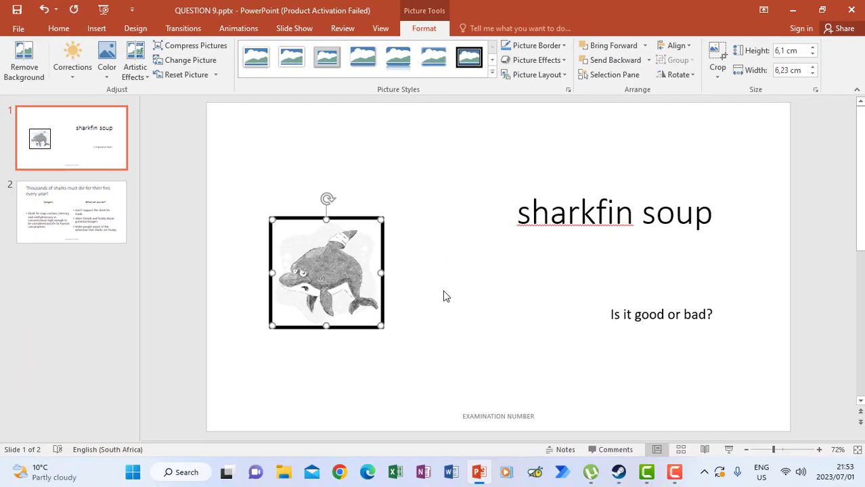
pyautogui.click(451, 302)
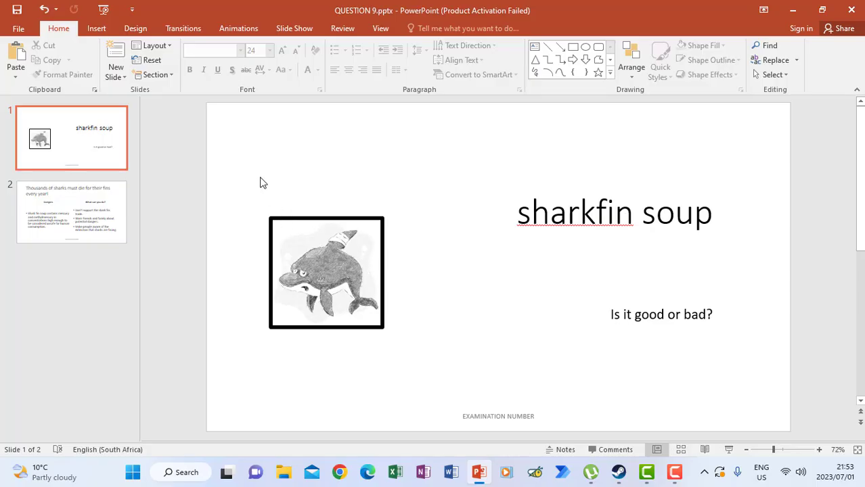
# Flip the shark picture on slide 1 horizontally
pyautogui.click(314, 268)
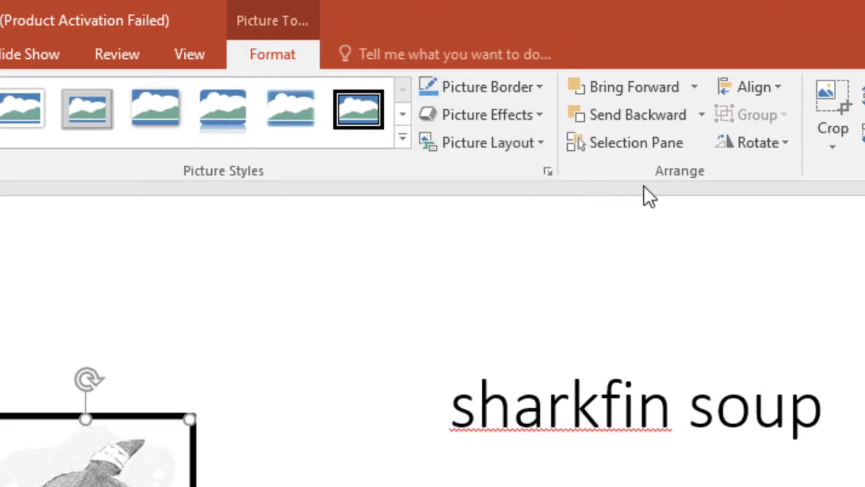
pyautogui.click(777, 142)
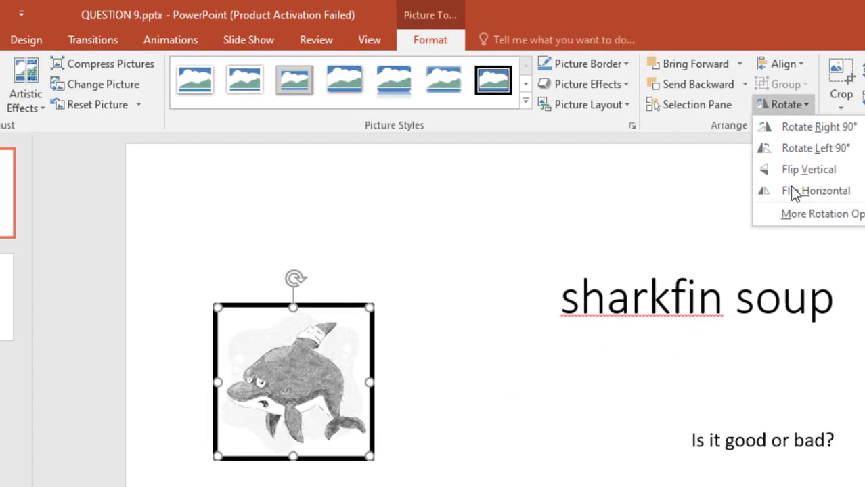
pyautogui.click(789, 187)
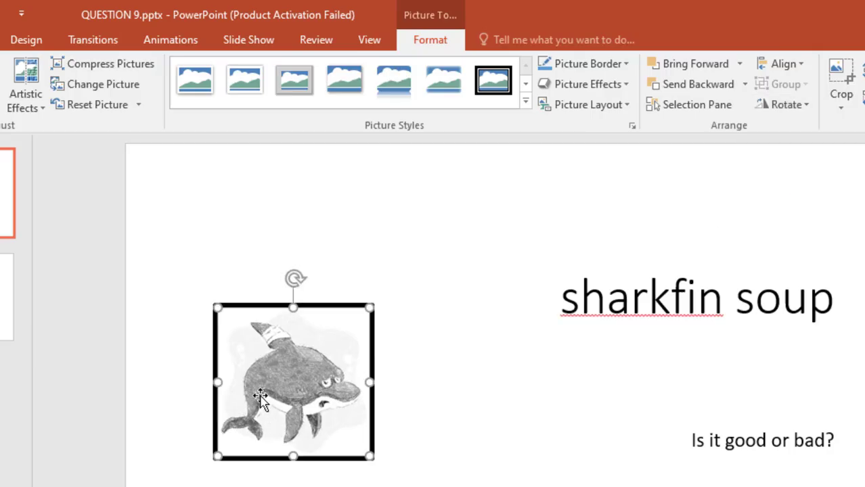
pyautogui.click(402, 485)
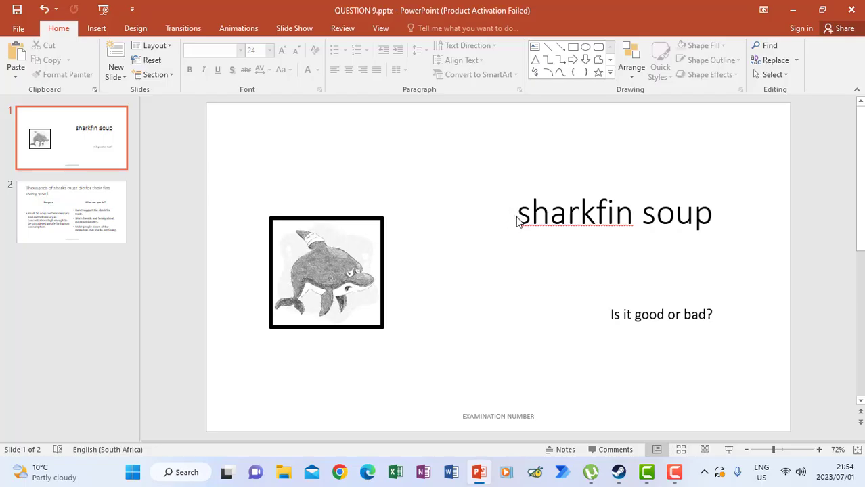
# Set the slide 1 title "sharkfin soup" in Lucida Handwriting at font size 80
pyautogui.moveTo(525, 215); pyautogui.dragTo(716, 216)
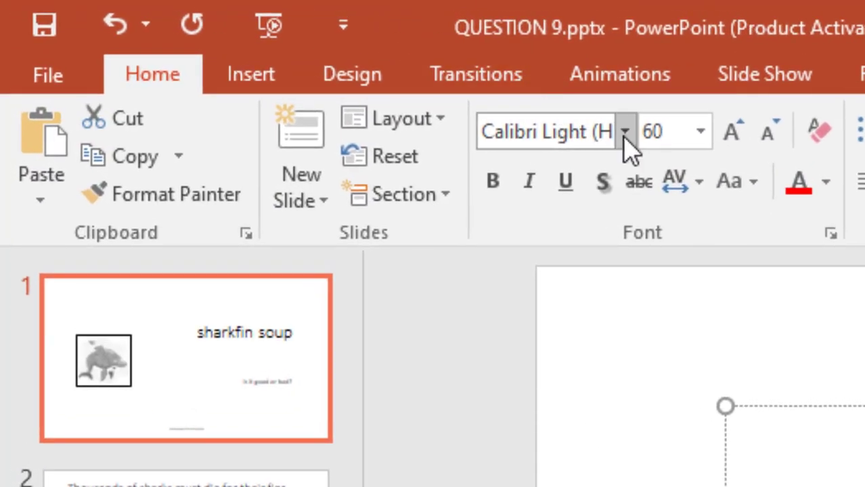
pyautogui.click(627, 134)
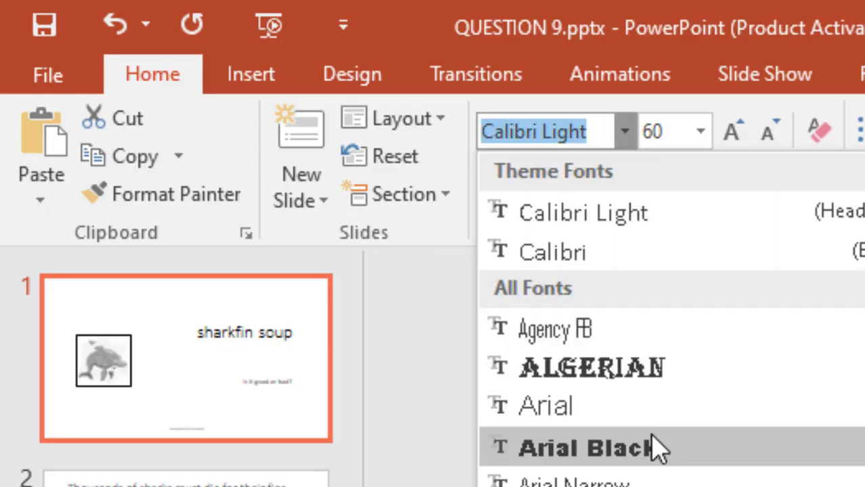
pyautogui.scroll(-15, 670, 318)
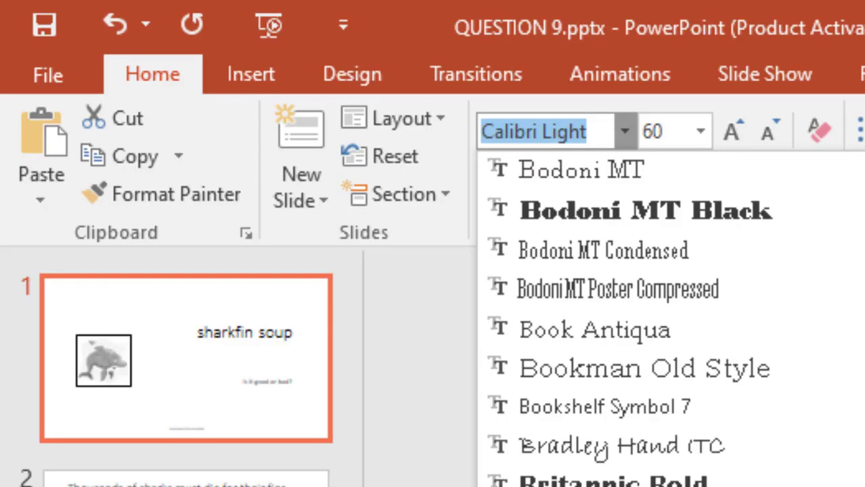
pyautogui.scroll(-20, 670, 318)
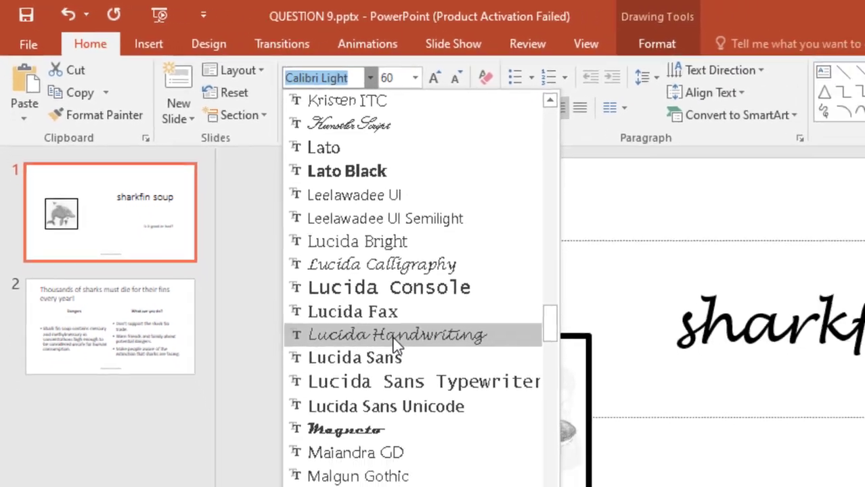
pyautogui.click(395, 336)
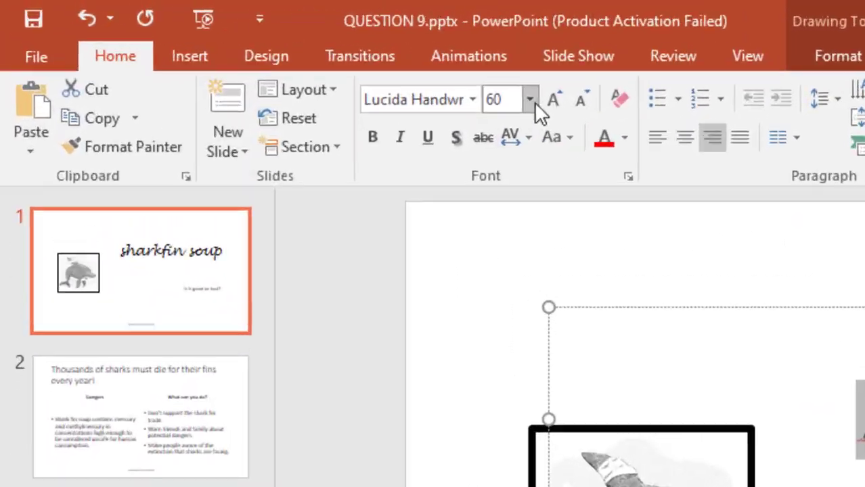
pyautogui.click(415, 78)
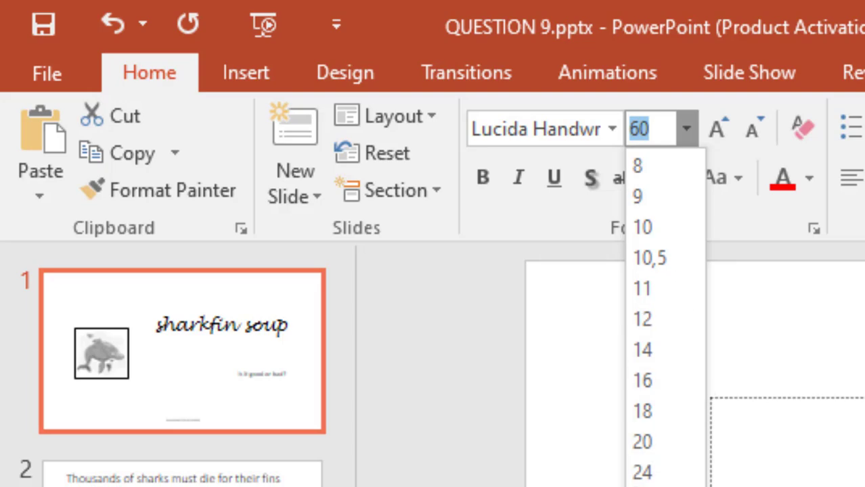
pyautogui.click(642, 486)
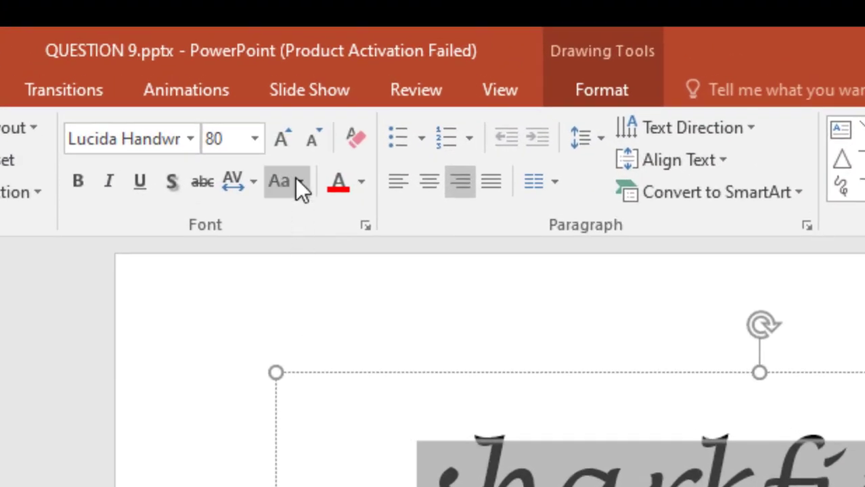
# Change the slide 1 title to uppercase and centre it in its text box
pyautogui.click(297, 180)
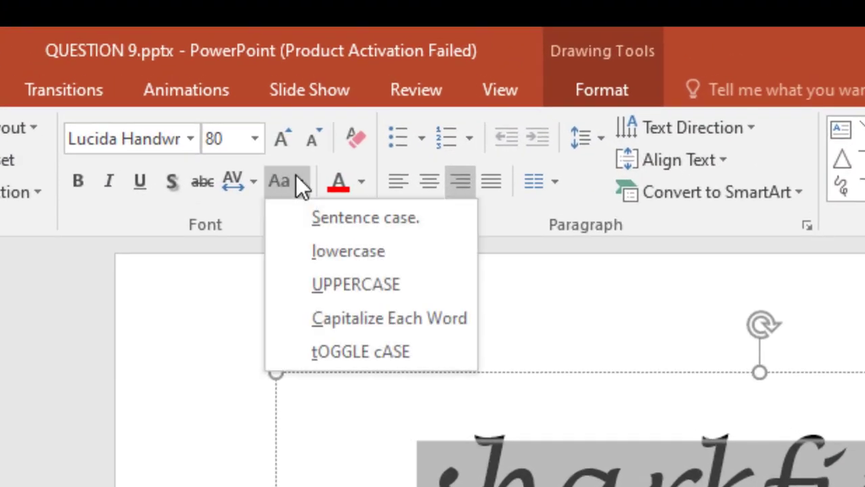
pyautogui.click(334, 290)
pyautogui.click(429, 181)
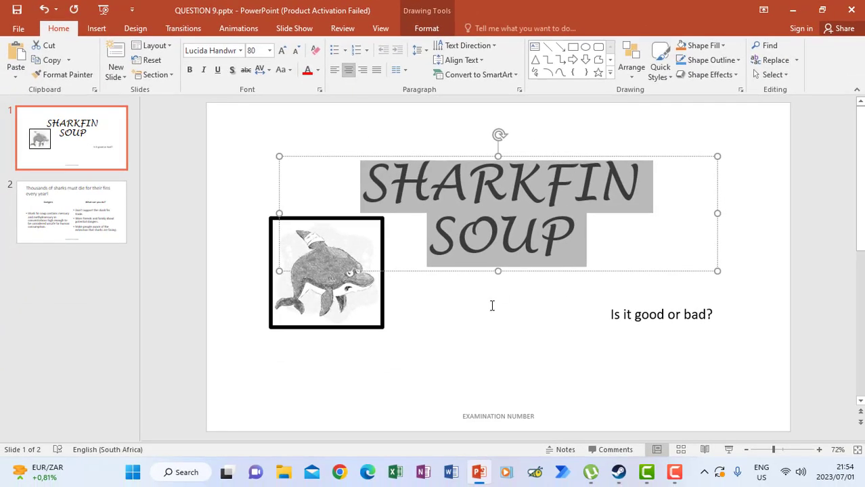
pyautogui.click(492, 305)
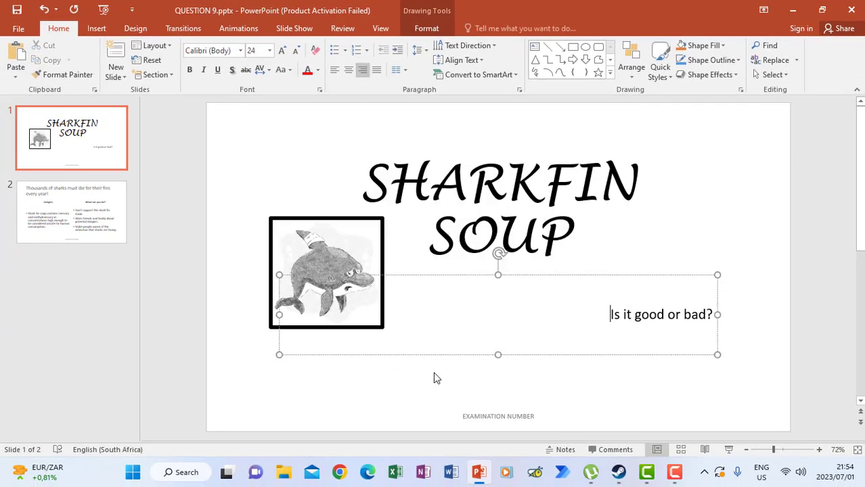
pyautogui.click(430, 391)
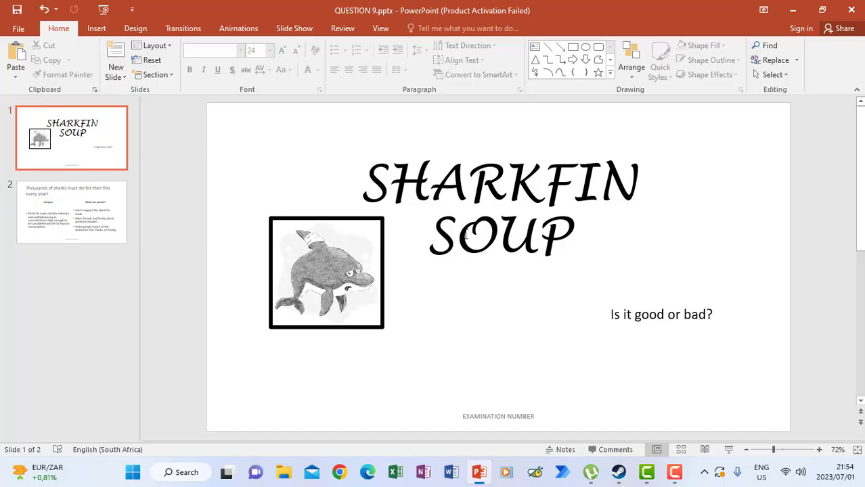
# Insert a space in the slide 1 title so that its first line reads "SHARK FIN"
pyautogui.click(541, 188)
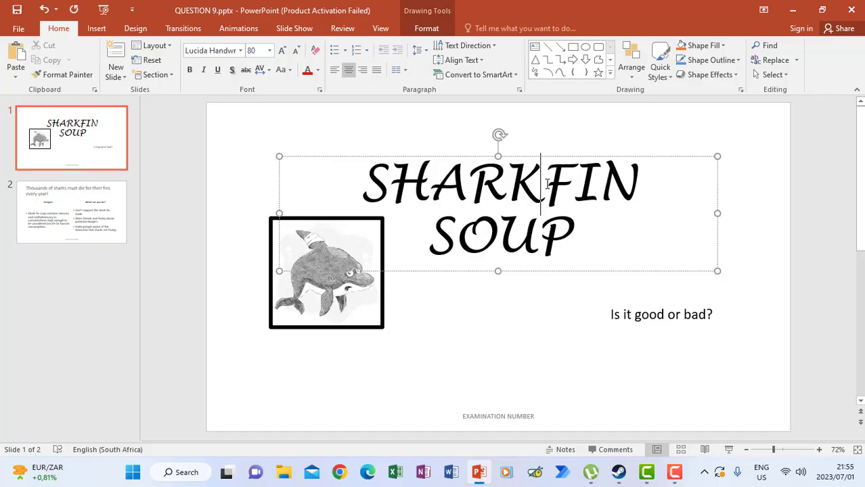
pyautogui.click(523, 346)
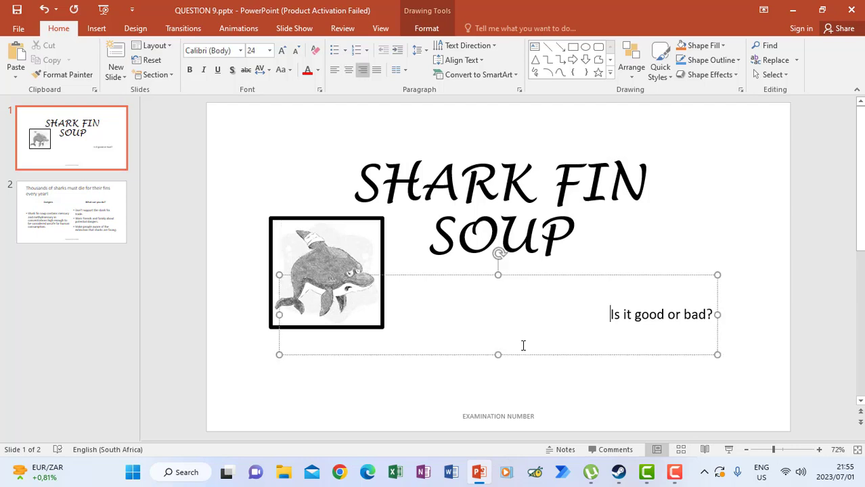
pyautogui.click(670, 375)
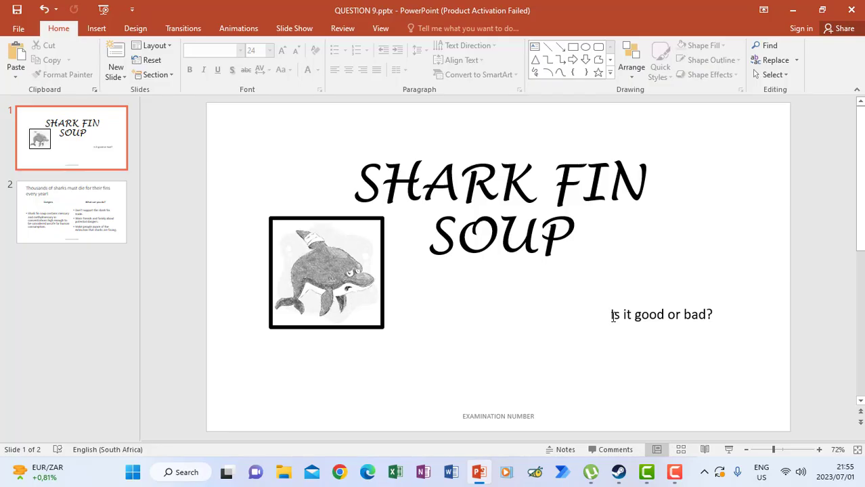
# Set the slide 1 subtitle "Is it good or bad?" in Lucida Handwriting at font size 40
pyautogui.moveTo(612, 316); pyautogui.dragTo(715, 323)
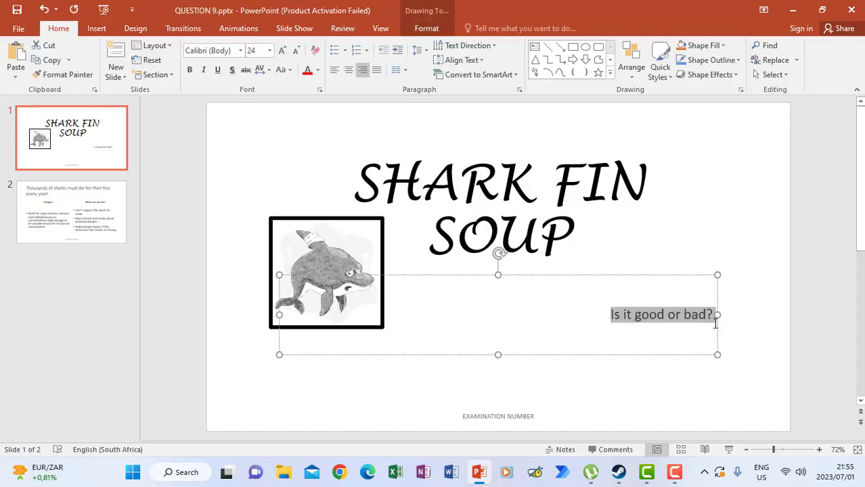
pyautogui.click(240, 50)
pyautogui.scroll(-20, 227, 154)
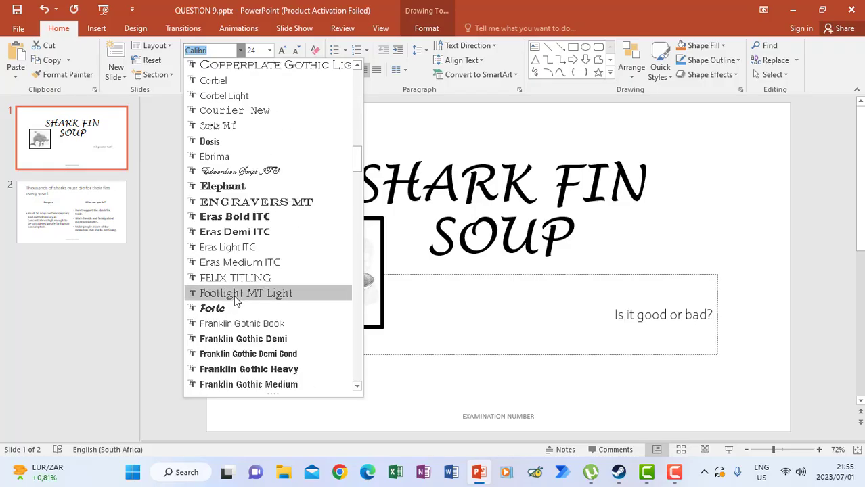
pyautogui.scroll(-12, 235, 303)
pyautogui.scroll(7, 235, 303)
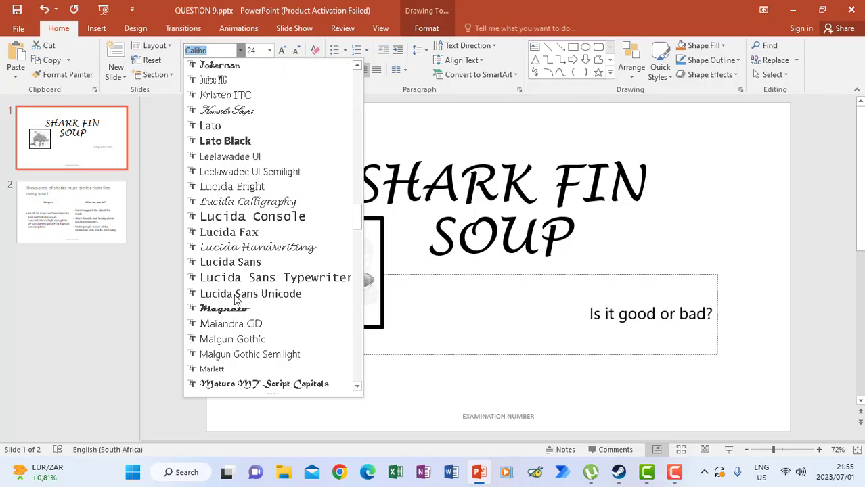
pyautogui.scroll(-7, 236, 299)
pyautogui.scroll(5, 236, 300)
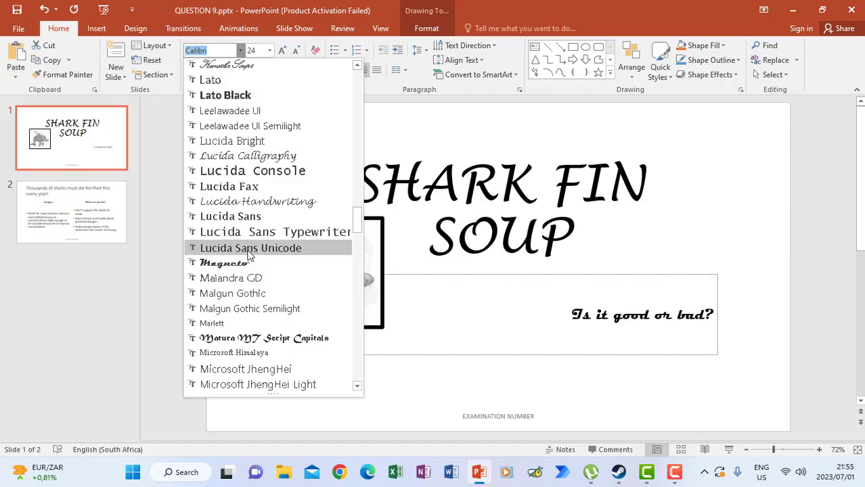
pyautogui.click(271, 207)
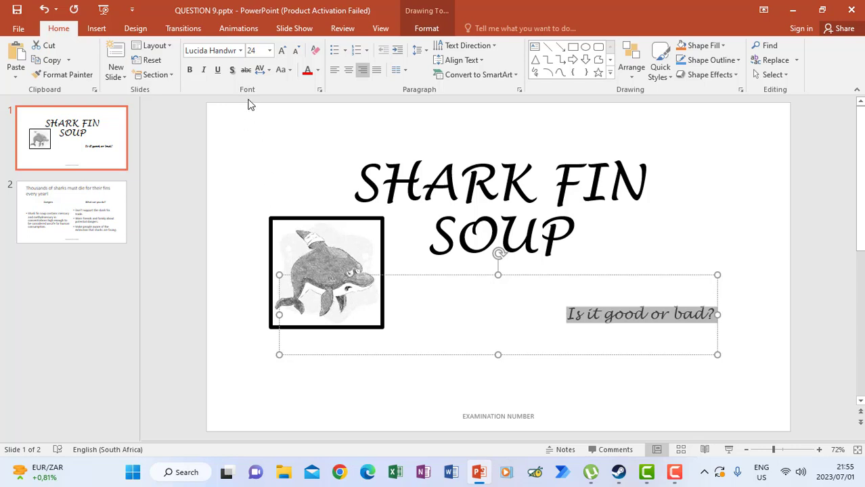
pyautogui.click(270, 50)
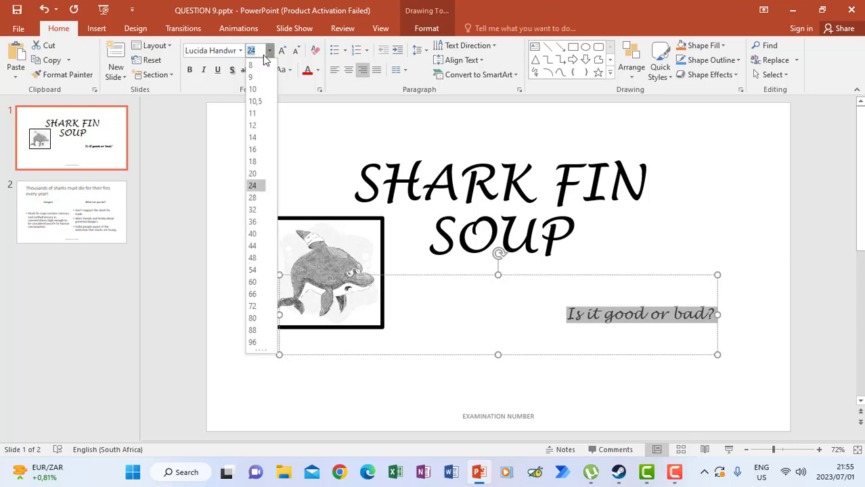
pyautogui.click(252, 233)
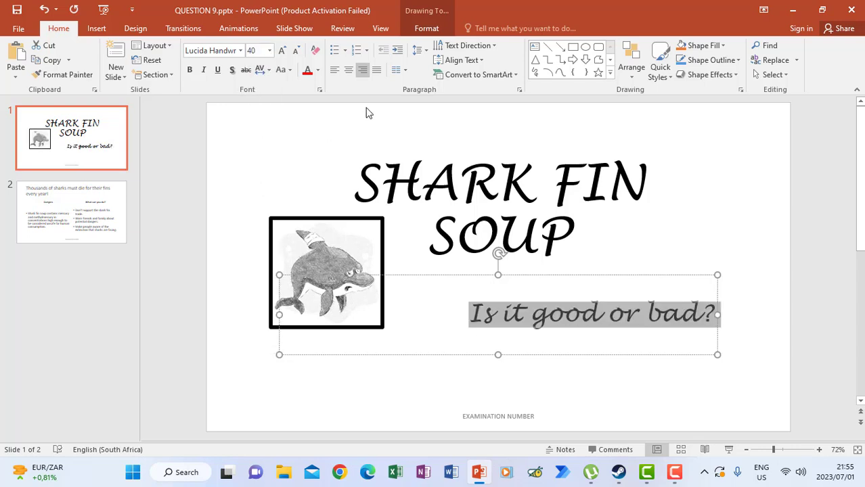
# Left-align the slide 1 subtitle and move its text box down so the text sits below the shark picture
pyautogui.click(336, 73)
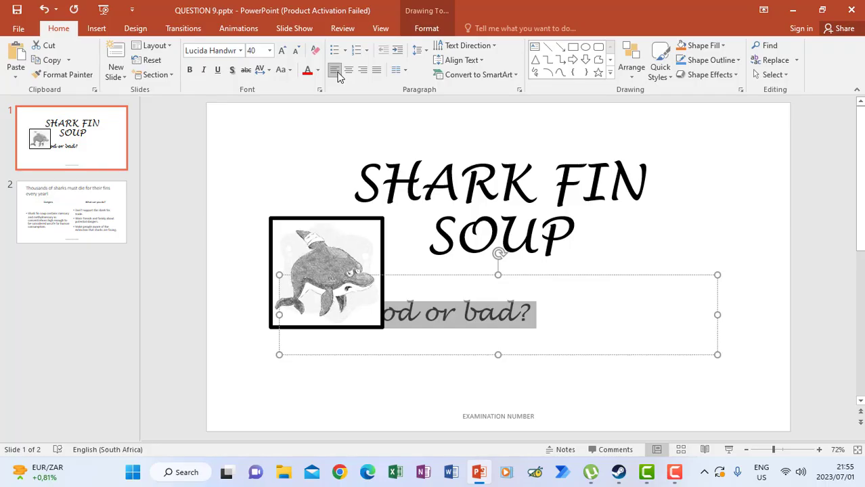
pyautogui.click(526, 354)
pyautogui.moveTo(530, 372); pyautogui.dragTo(529, 388)
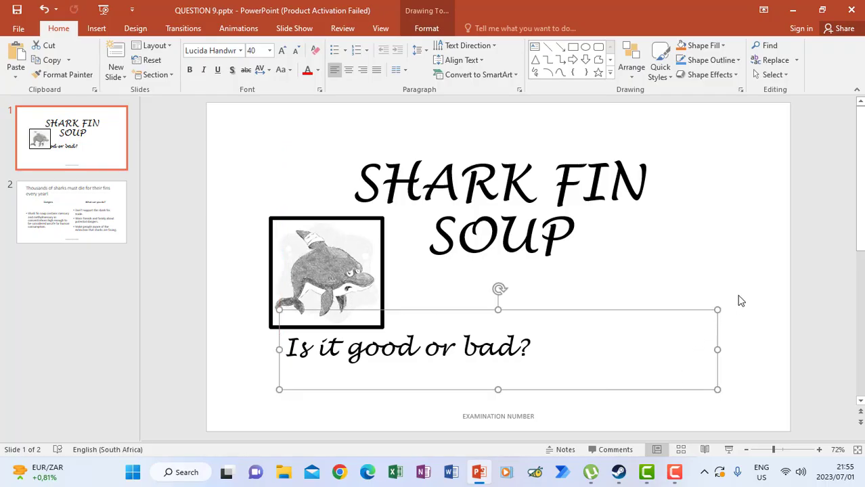
pyautogui.click(740, 304)
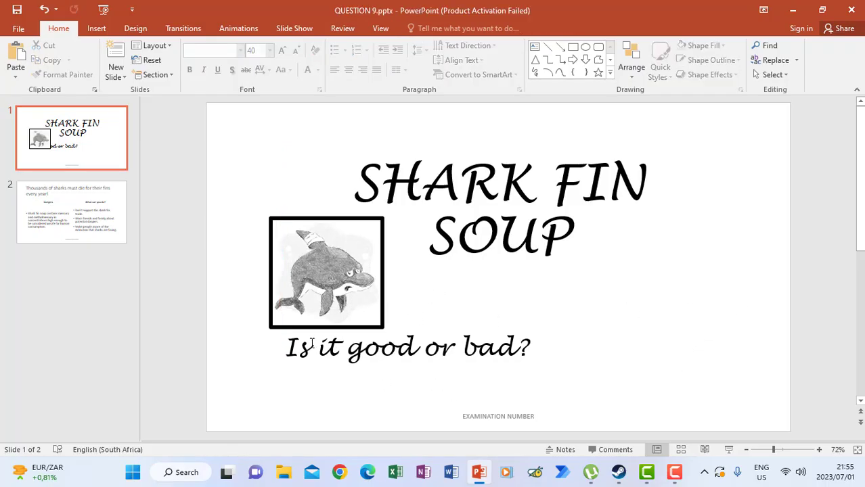
# Format the slide 2 title in Arial Black italic and centre it in its text box
pyautogui.click(79, 237)
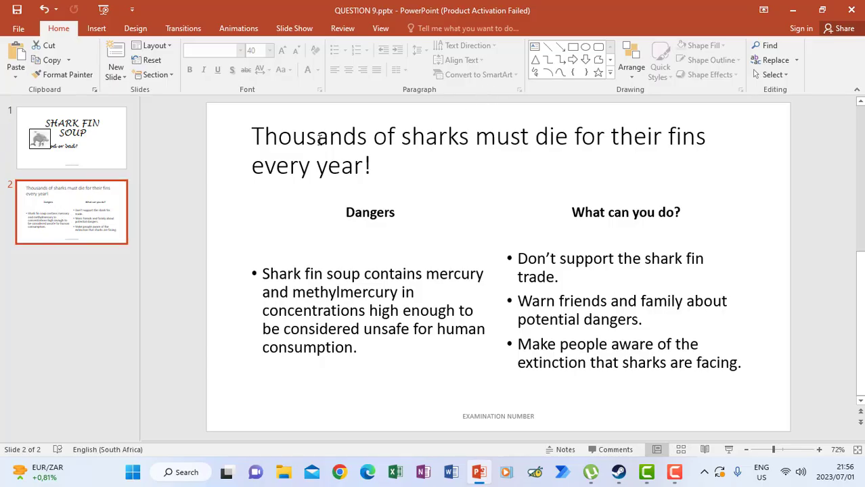
pyautogui.moveTo(254, 136)
pyautogui.mouseDown()
pyautogui.moveTo(312, 167)
pyautogui.moveTo(376, 169)
pyautogui.mouseUp()
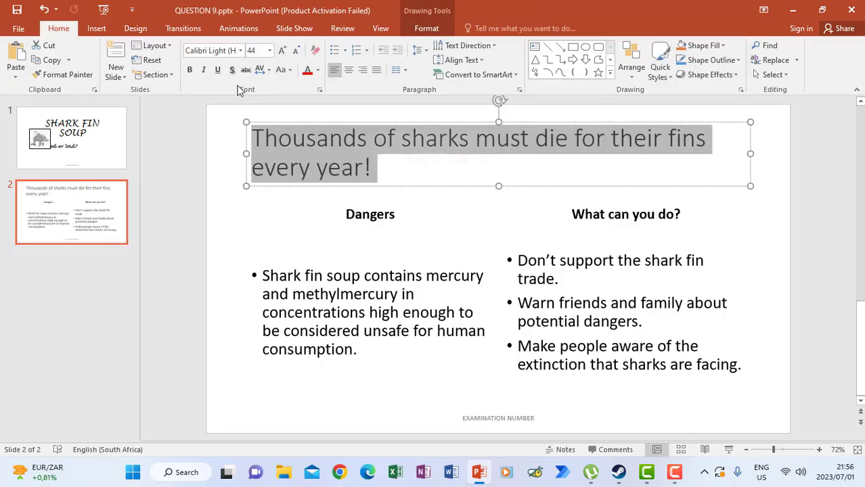
pyautogui.click(241, 50)
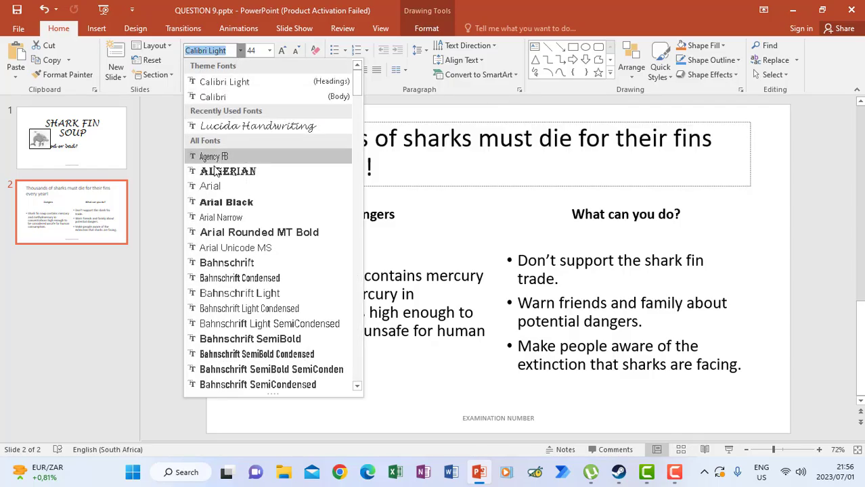
pyautogui.click(228, 201)
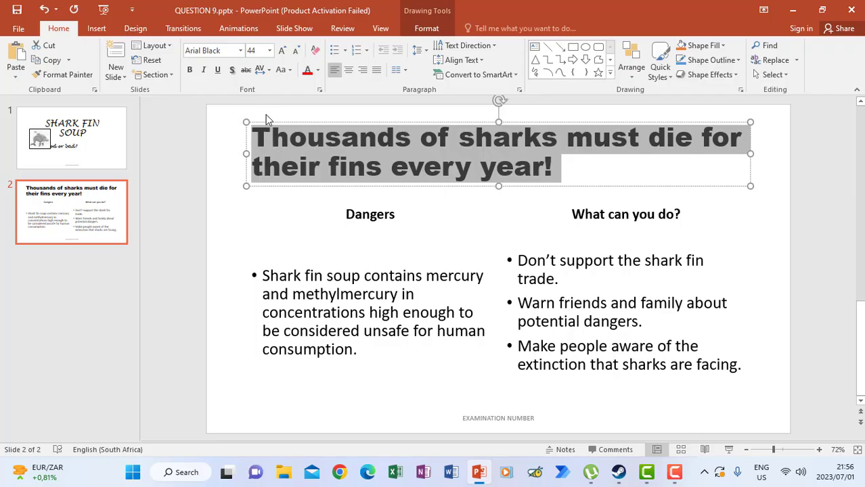
pyautogui.click(203, 72)
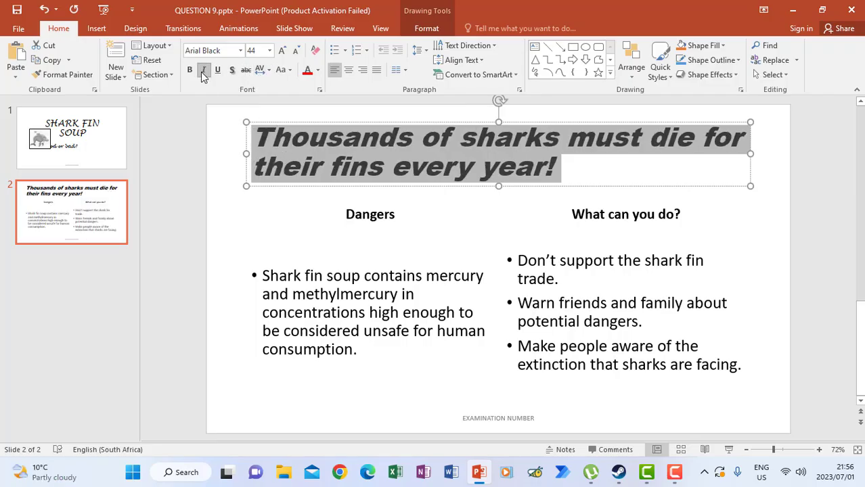
pyautogui.click(349, 73)
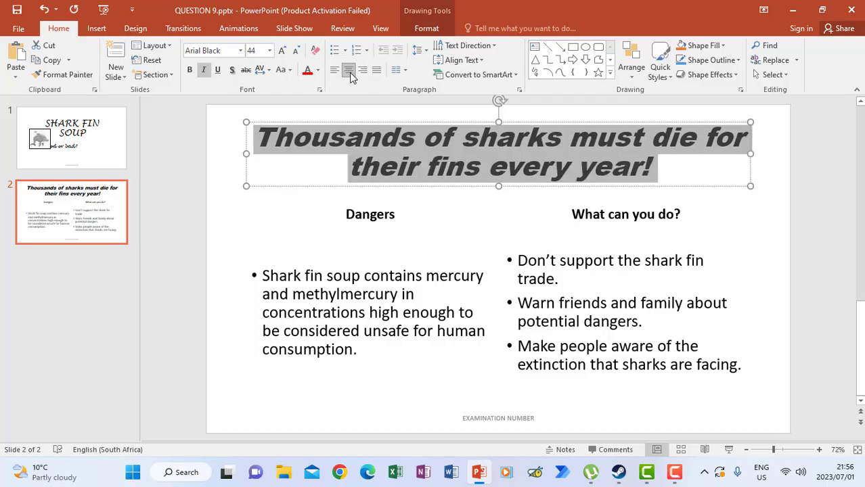
# Set the "Dangers" heading on slide 2 in the Arial Black font
pyautogui.click(348, 223)
pyautogui.moveTo(346, 214); pyautogui.dragTo(400, 210)
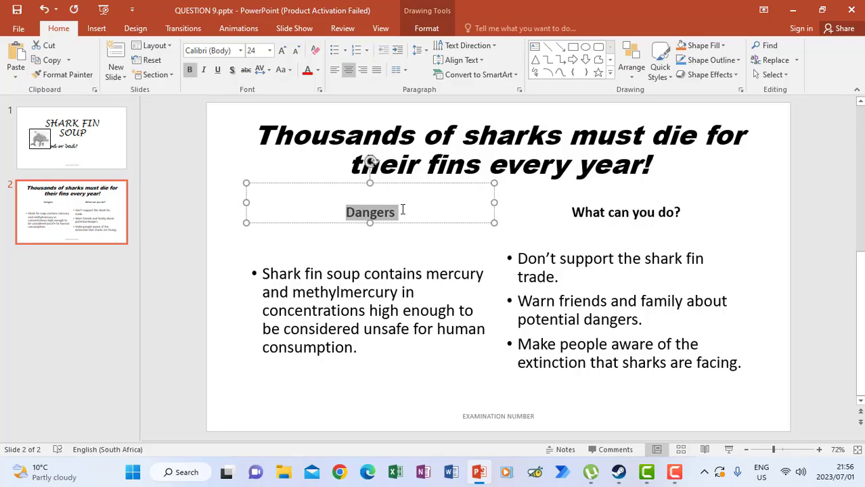
pyautogui.click(240, 52)
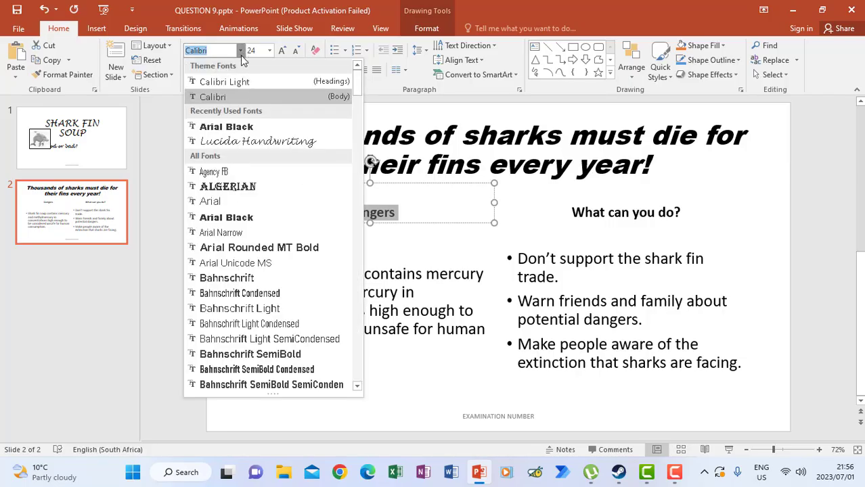
pyautogui.press('Down')
pyautogui.press('Down')
pyautogui.press('Down')
pyautogui.press('Down')
pyautogui.press('Down')
pyautogui.press('Down')
pyautogui.press('Return')
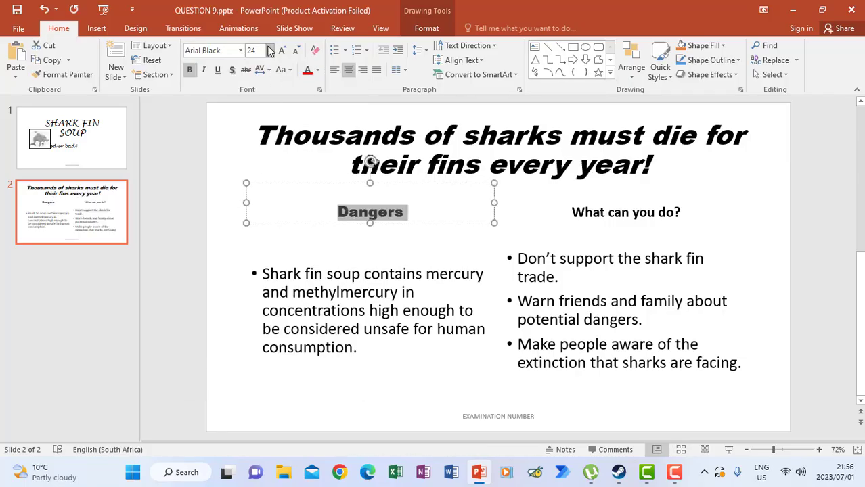
# Set the "Dangers" heading on slide 2 to font size 32 and change it to uppercase
pyautogui.click(269, 51)
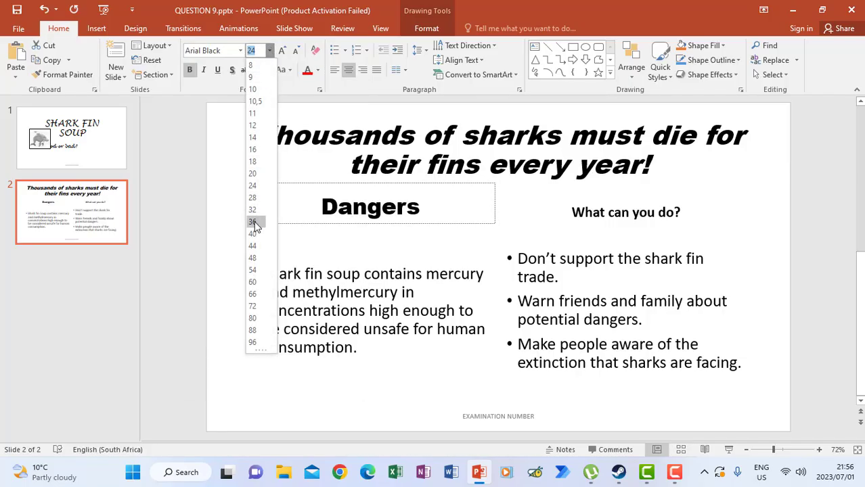
pyautogui.click(252, 210)
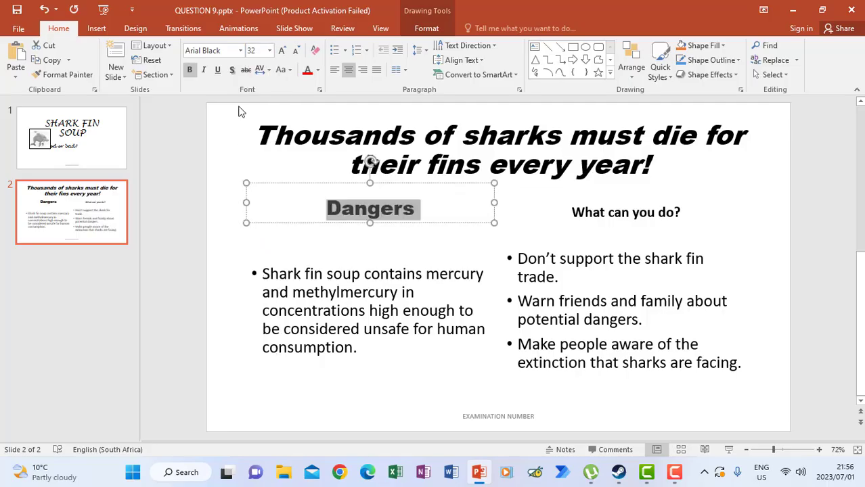
pyautogui.click(283, 70)
pyautogui.click(305, 114)
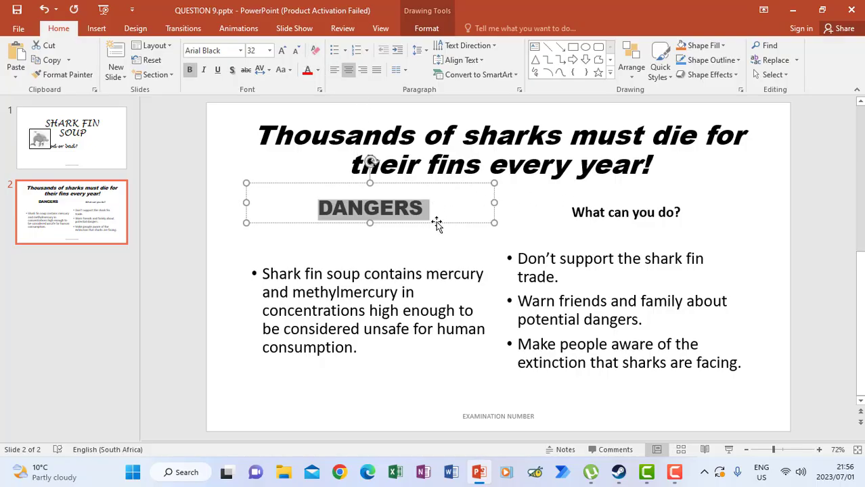
# Copy the DANGERS heading's formatting to the "What can you do?" heading with Format Painter
pyautogui.click(353, 201)
pyautogui.moveTo(318, 208); pyautogui.dragTo(432, 215)
pyautogui.click(63, 73)
pyautogui.moveTo(570, 212); pyautogui.dragTo(681, 215)
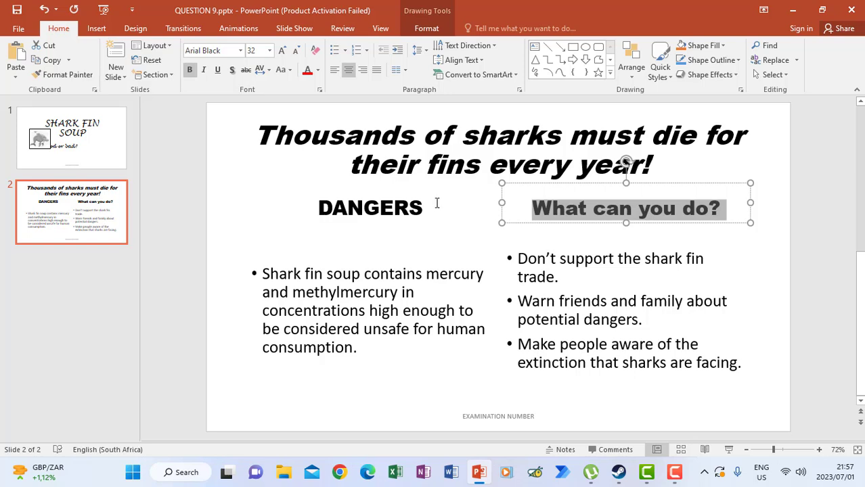
# Set the bullet text under DANGERS in Arial Narrow size 24 and copy its formatting to the "What can you do?" bullets with Format Painter
pyautogui.moveTo(263, 278); pyautogui.dragTo(386, 346)
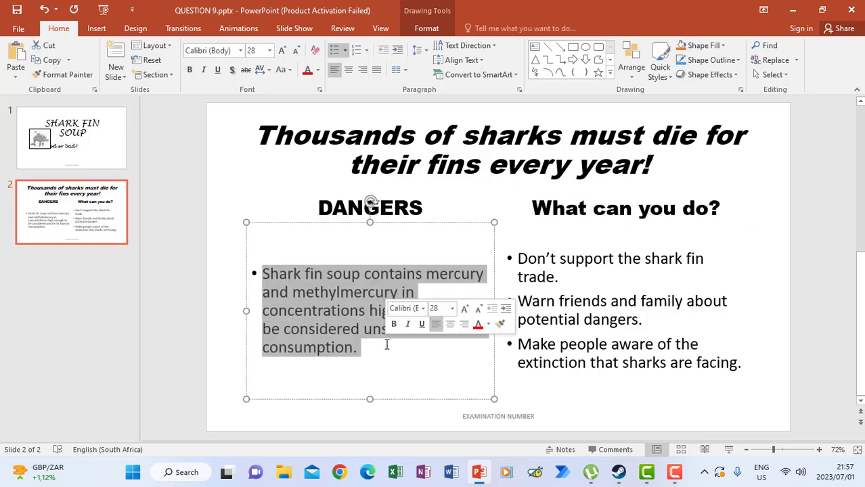
pyautogui.click(241, 52)
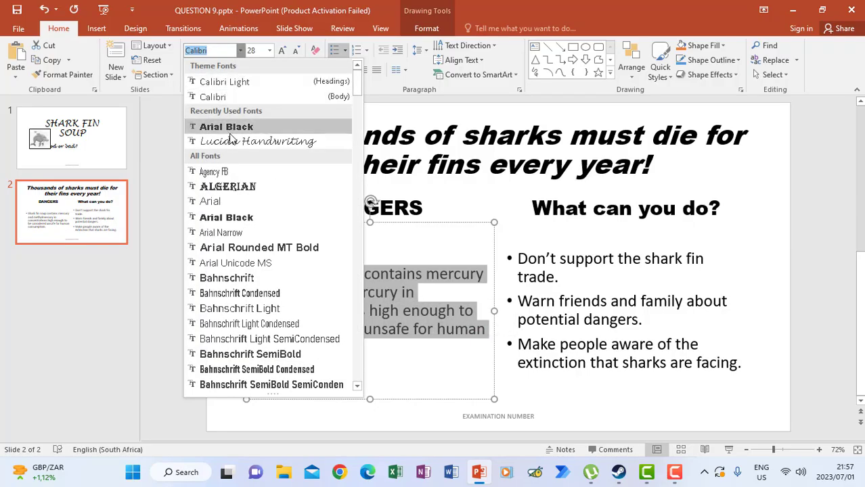
pyautogui.click(228, 233)
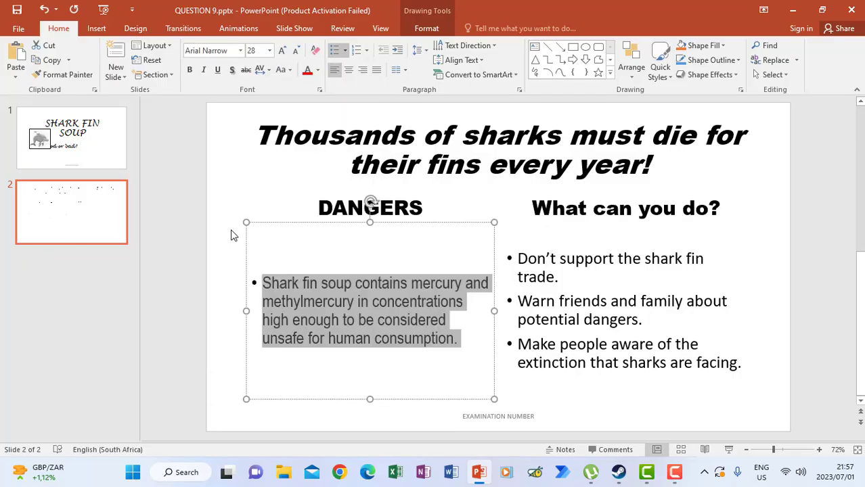
pyautogui.click(269, 51)
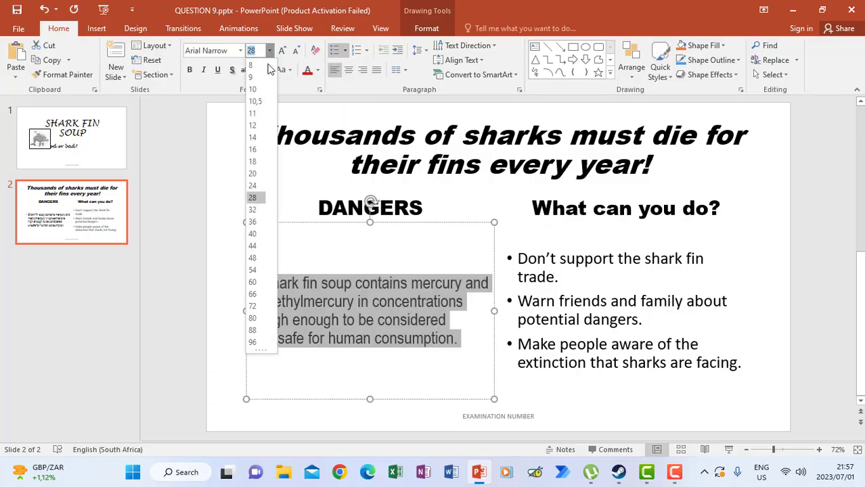
pyautogui.click(252, 185)
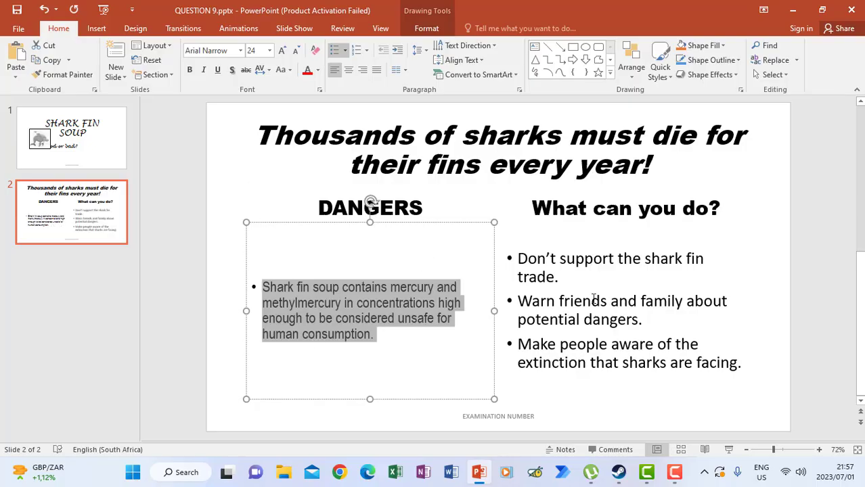
pyautogui.click(62, 74)
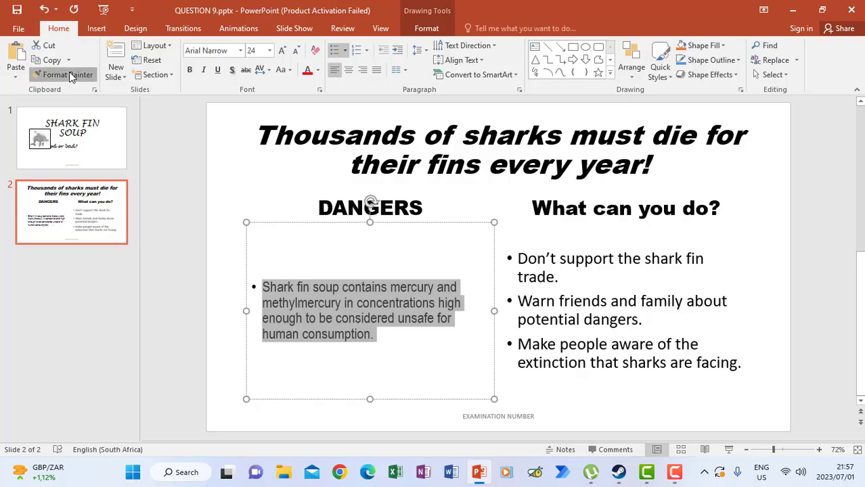
pyautogui.moveTo(513, 255)
pyautogui.mouseDown()
pyautogui.moveTo(609, 335)
pyautogui.moveTo(739, 374)
pyautogui.mouseUp()
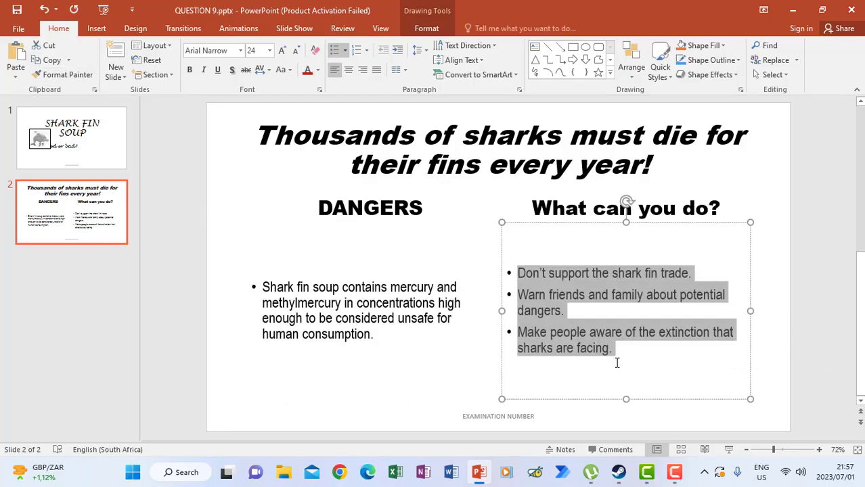
# Change the bullet of the text under DANGERS on slide 2 to the arrow bullet style
pyautogui.click(374, 287)
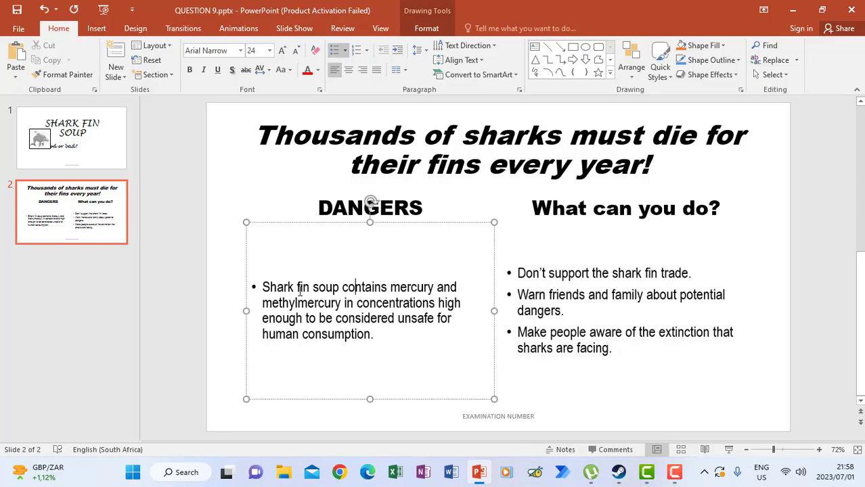
pyautogui.moveTo(263, 287); pyautogui.dragTo(390, 351)
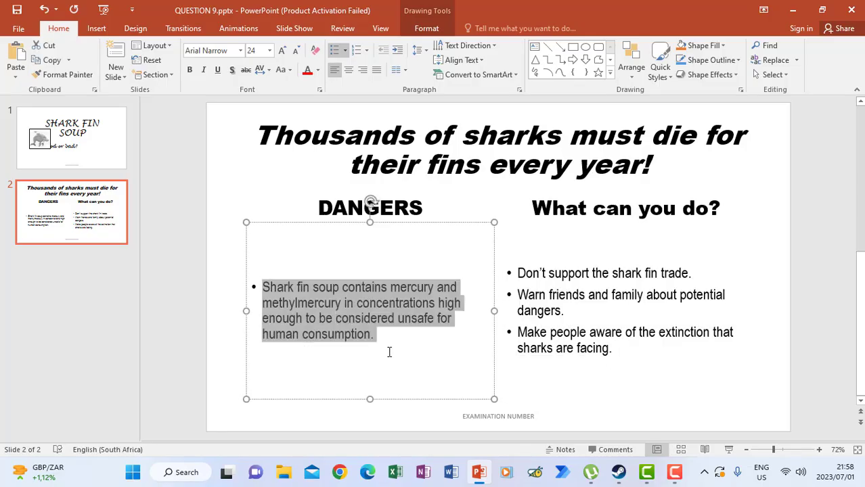
pyautogui.click(345, 52)
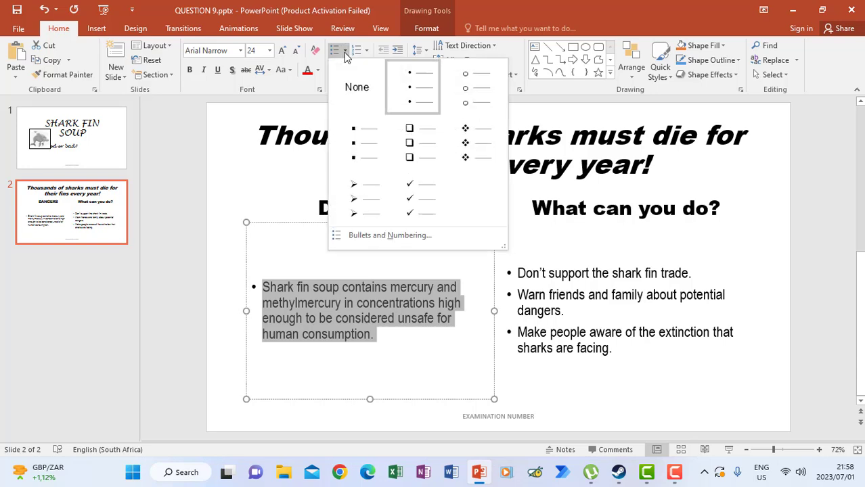
pyautogui.click(359, 198)
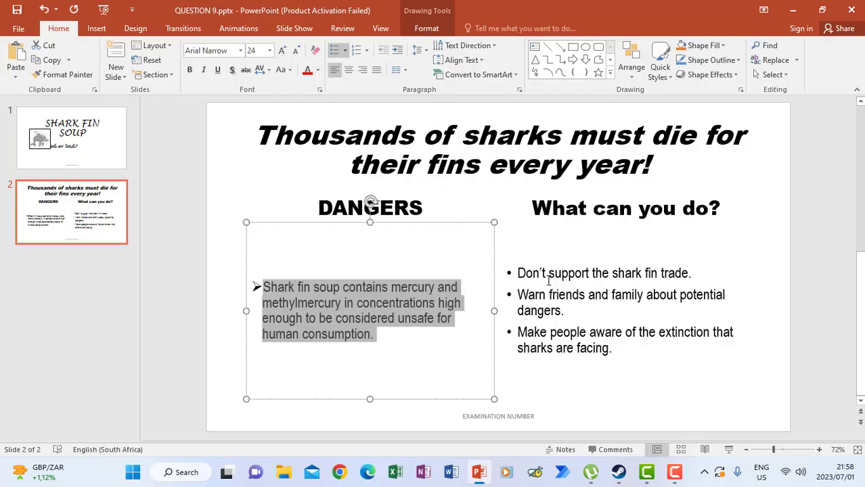
# Copy the arrow bullet formatting from the DANGERS text to the three "What can you do?" bullets with Format Painter
pyautogui.click(63, 74)
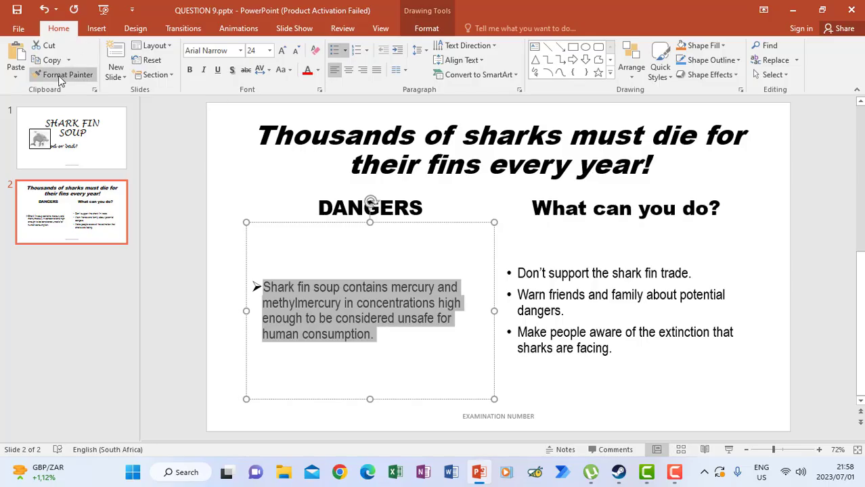
pyautogui.moveTo(512, 272); pyautogui.dragTo(612, 351)
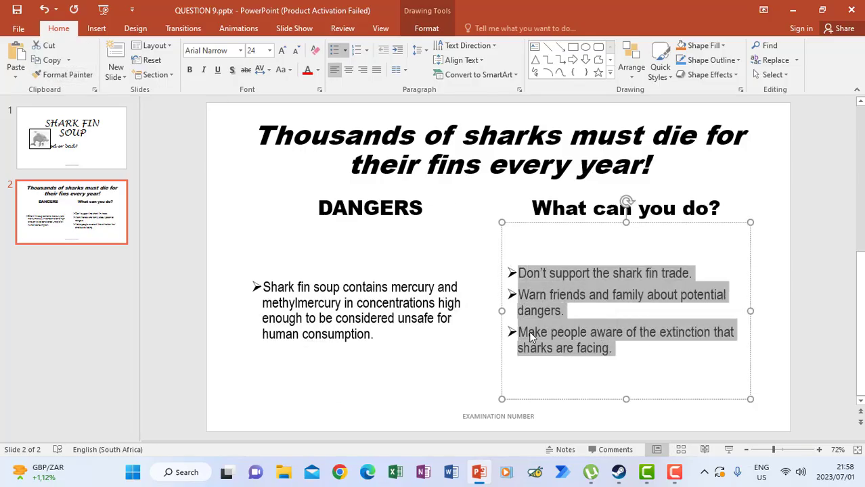
pyautogui.click(440, 348)
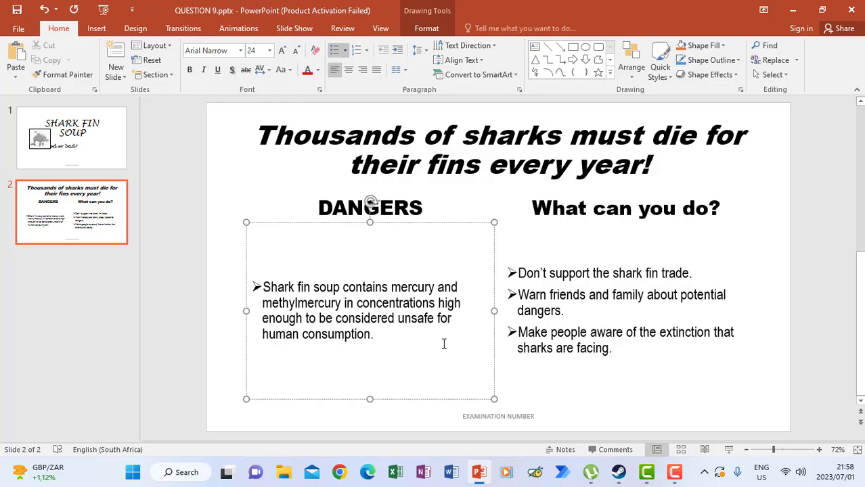
pyautogui.click(237, 256)
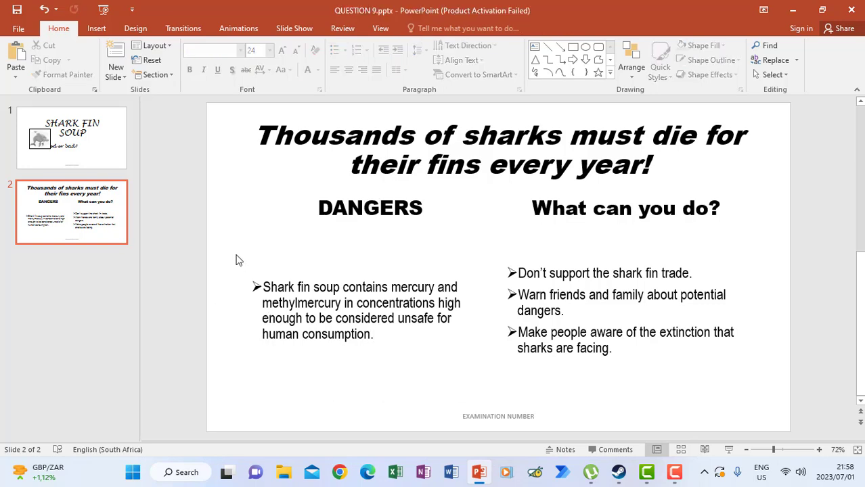
# Add a 1 pt shape outline around the text box under DANGERS on slide 2
pyautogui.click(269, 290)
pyautogui.moveTo(264, 288)
pyautogui.mouseDown()
pyautogui.moveTo(396, 319)
pyautogui.moveTo(398, 331)
pyautogui.mouseUp()
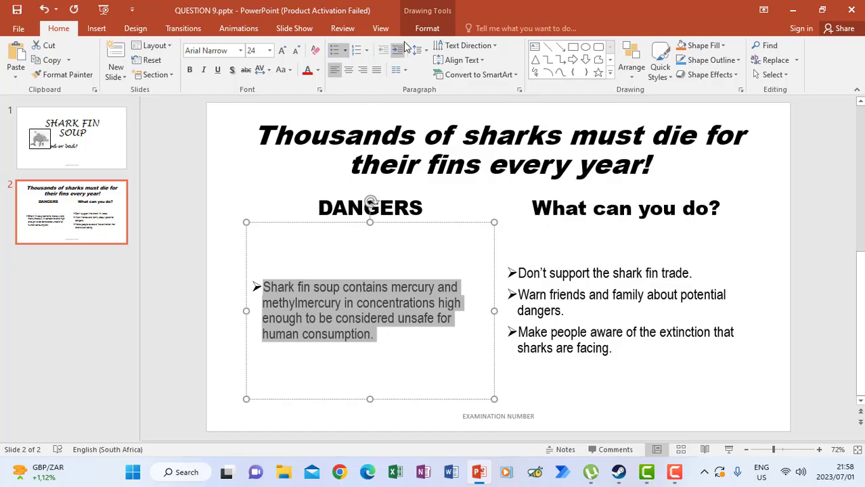
pyautogui.click(425, 29)
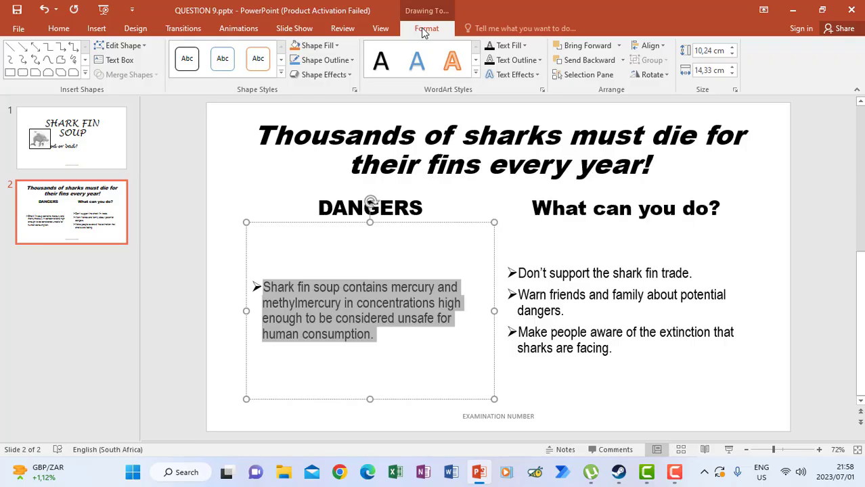
pyautogui.click(351, 60)
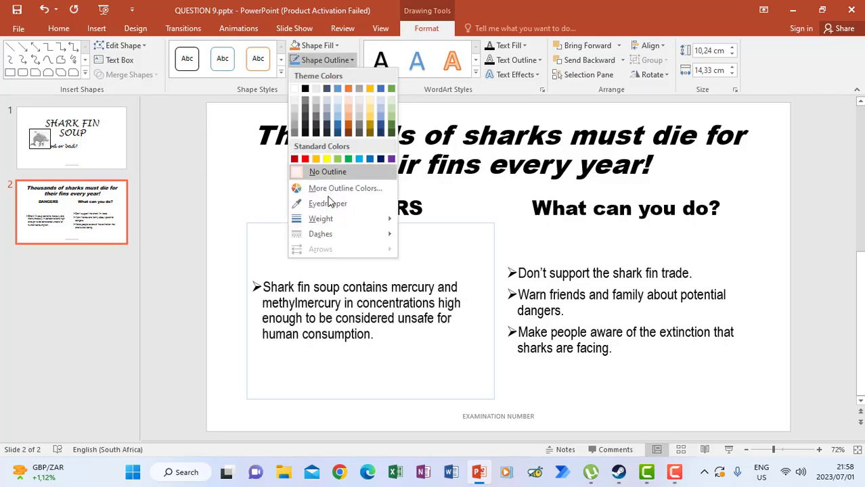
pyautogui.moveTo(330, 223)
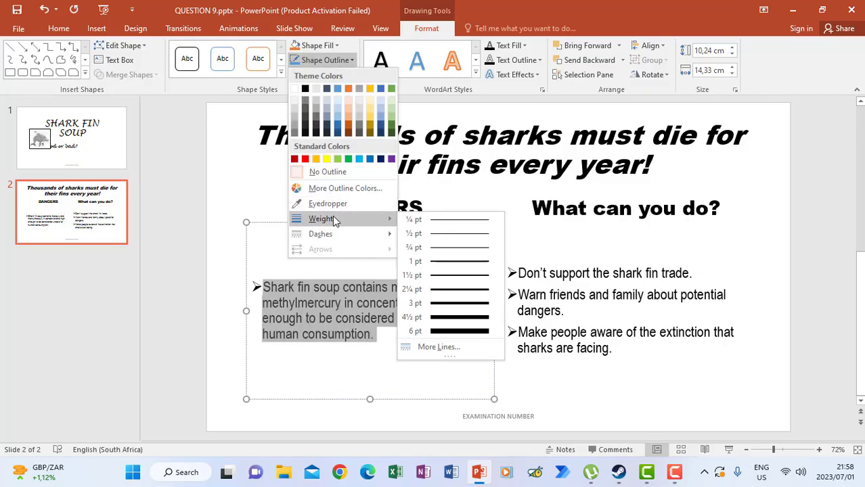
pyautogui.click(442, 261)
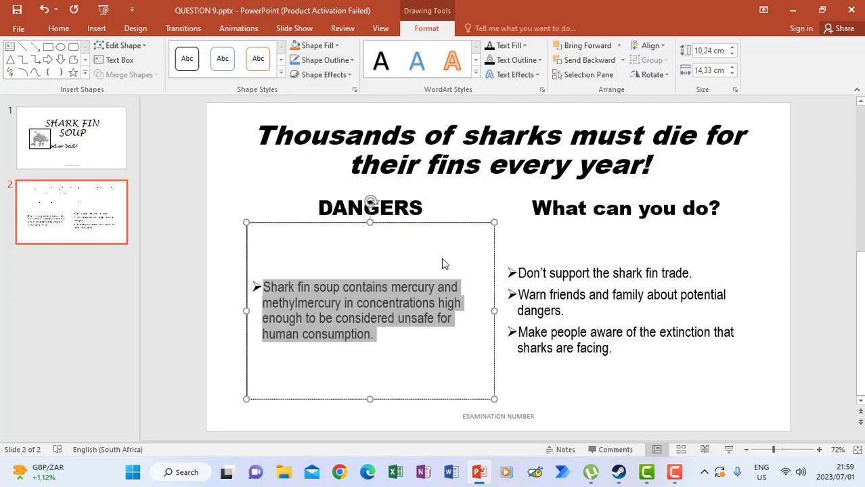
pyautogui.click(477, 310)
# Try to copy the DANGERS text box's outline to the "What can you do?" text box with Format Painter
pyautogui.click(555, 322)
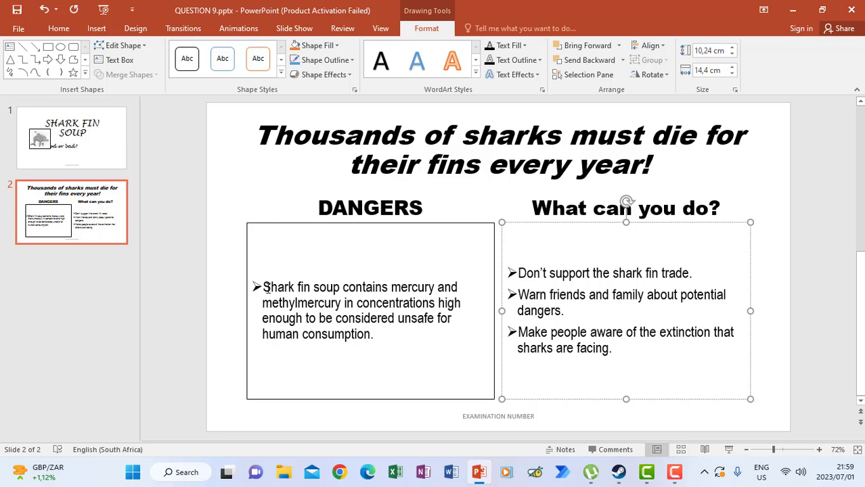
pyautogui.moveTo(264, 287); pyautogui.dragTo(396, 333)
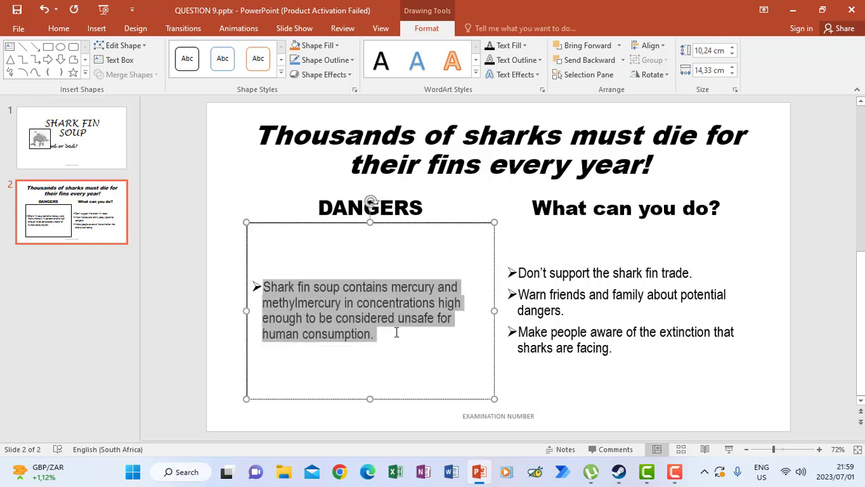
pyautogui.click(59, 29)
pyautogui.click(63, 74)
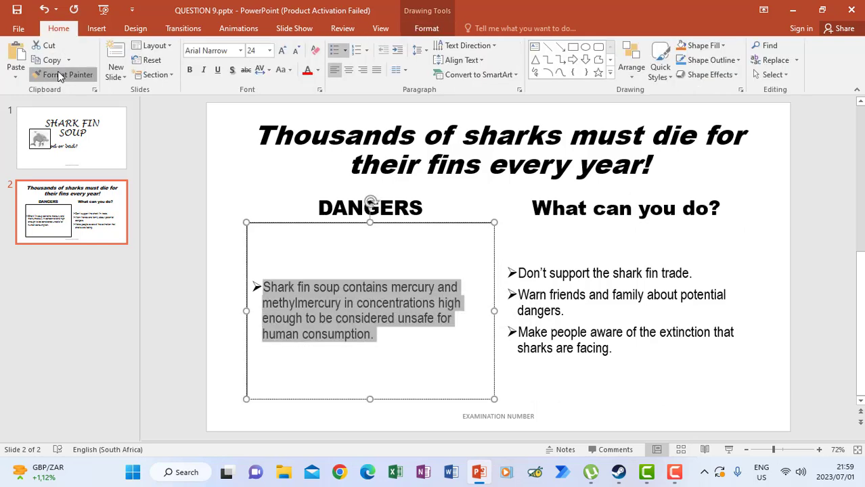
pyautogui.moveTo(512, 273); pyautogui.dragTo(614, 349)
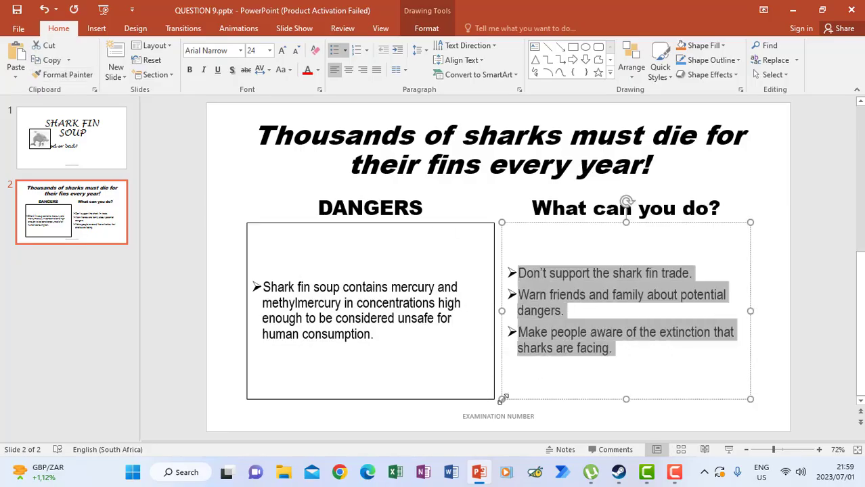
pyautogui.click(611, 330)
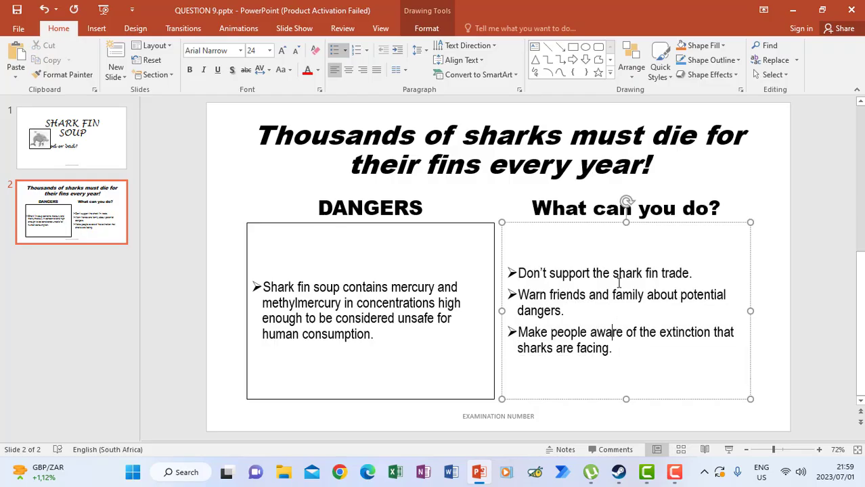
# Add a 1 pt shape outline around the bullet text box under "What can you do?" on slide 2
pyautogui.click(600, 244)
pyautogui.moveTo(518, 273); pyautogui.dragTo(647, 360)
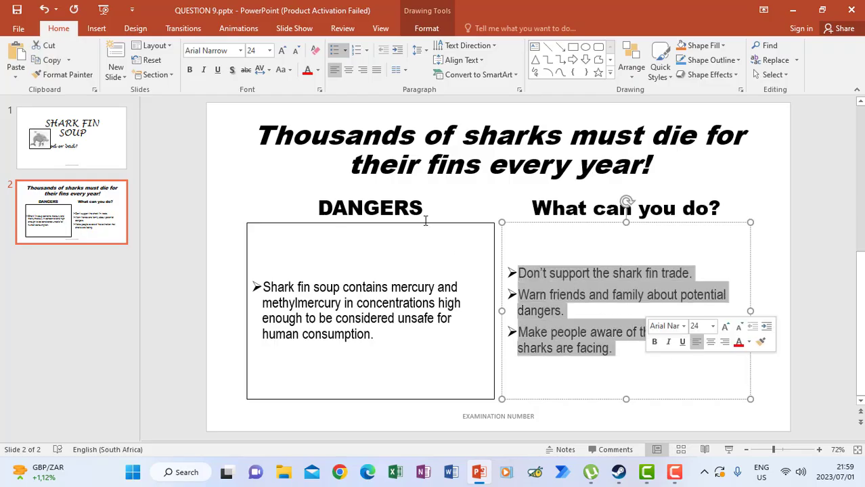
pyautogui.click(425, 30)
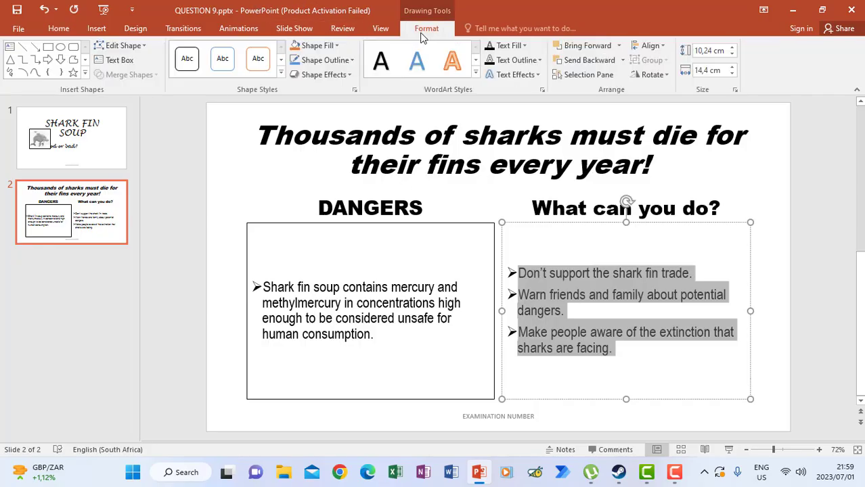
pyautogui.click(326, 60)
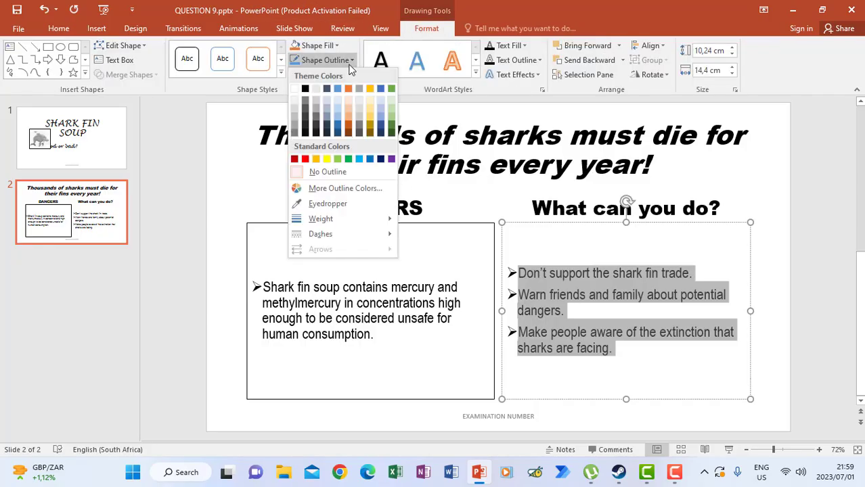
pyautogui.moveTo(336, 219)
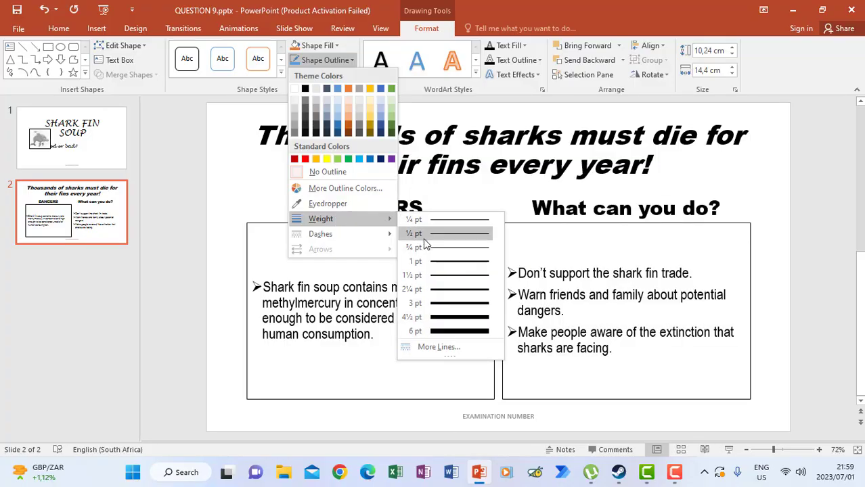
pyautogui.click(432, 268)
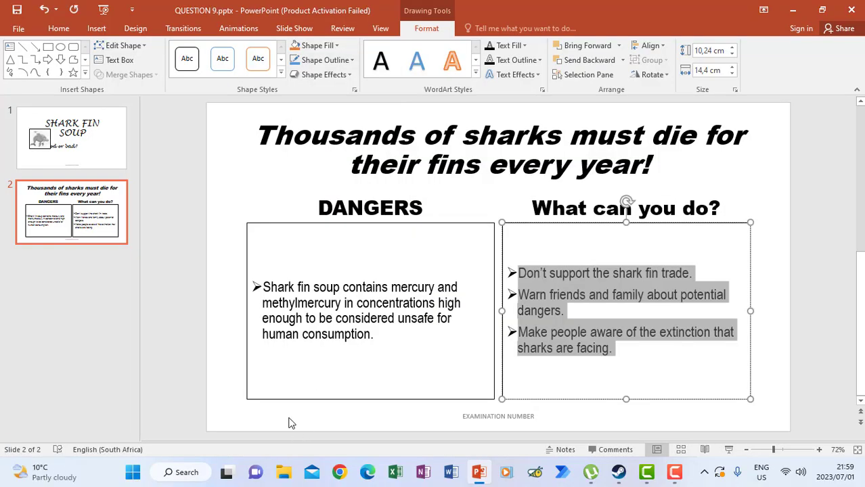
pyautogui.click(295, 417)
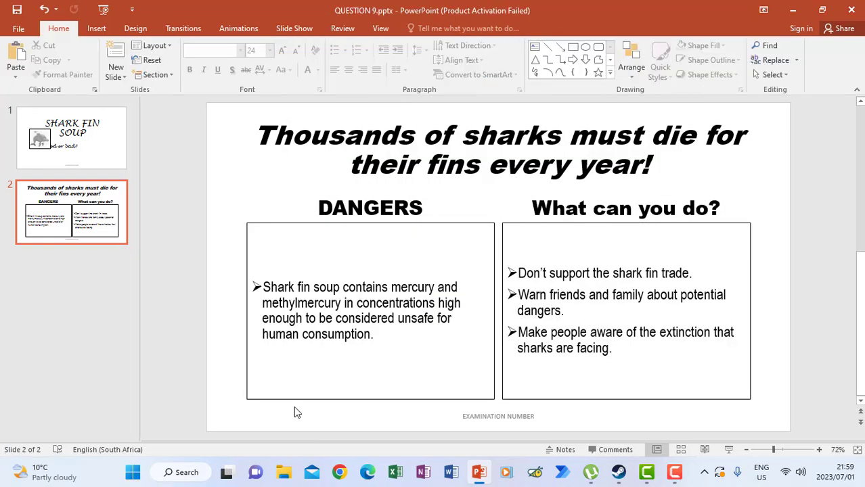